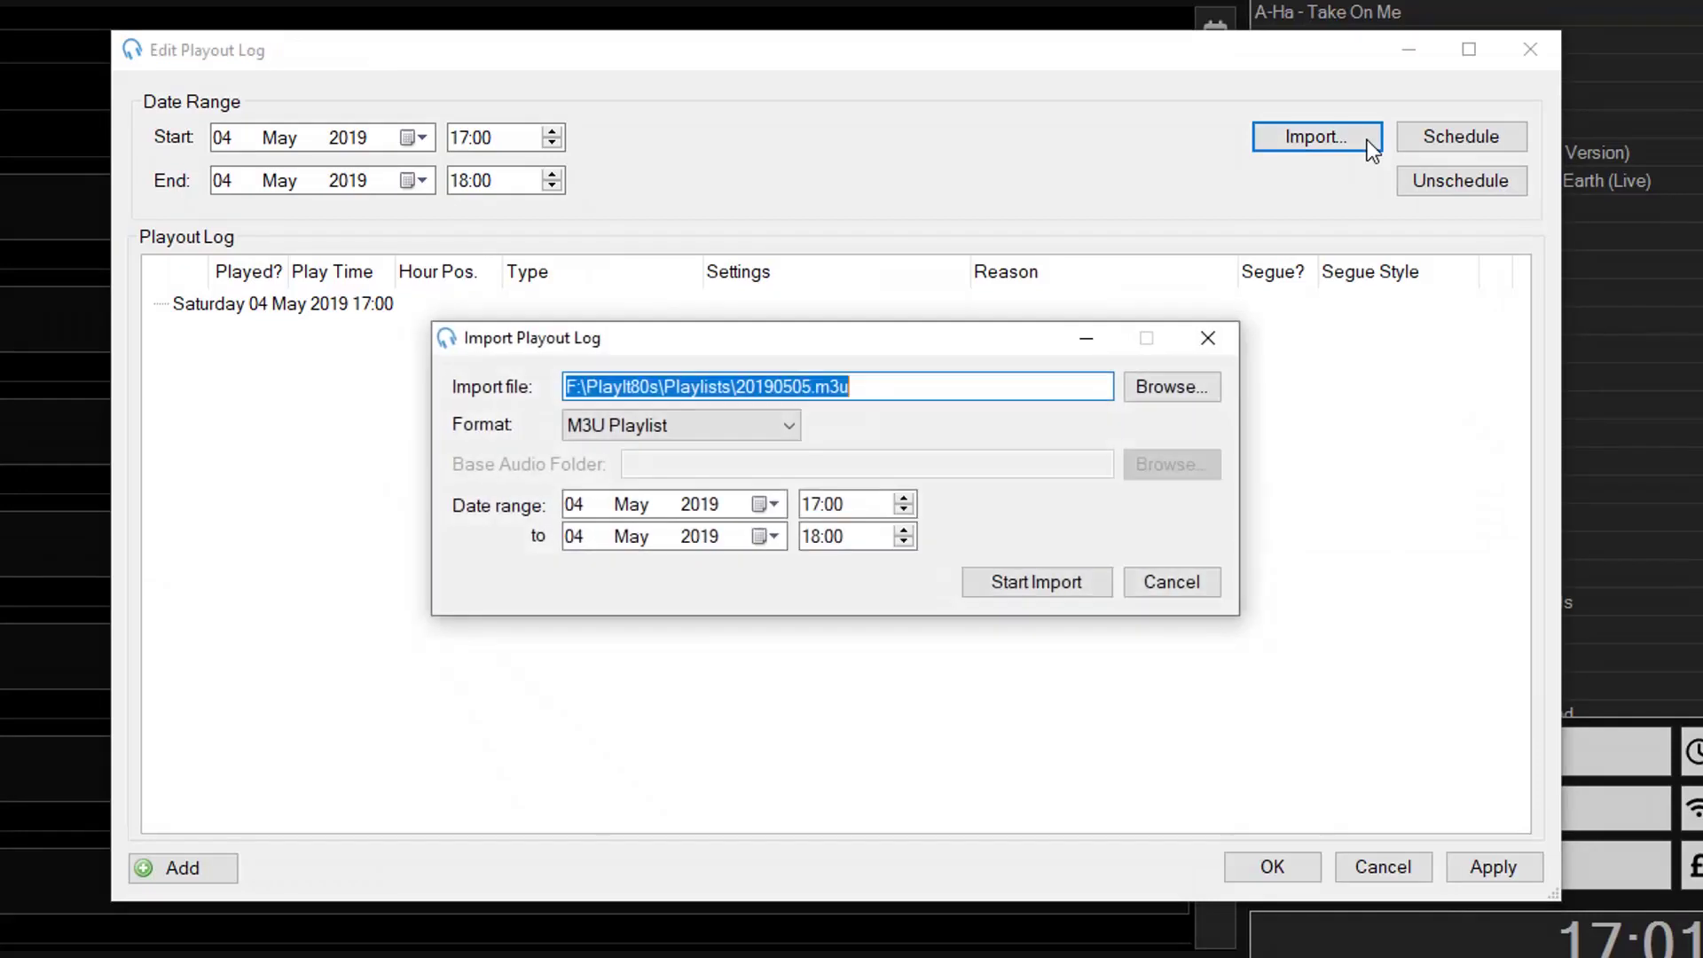
Browse for a playlist file to import into the playout log
{"action": "left_click", "coordinate": [1203, 396]}
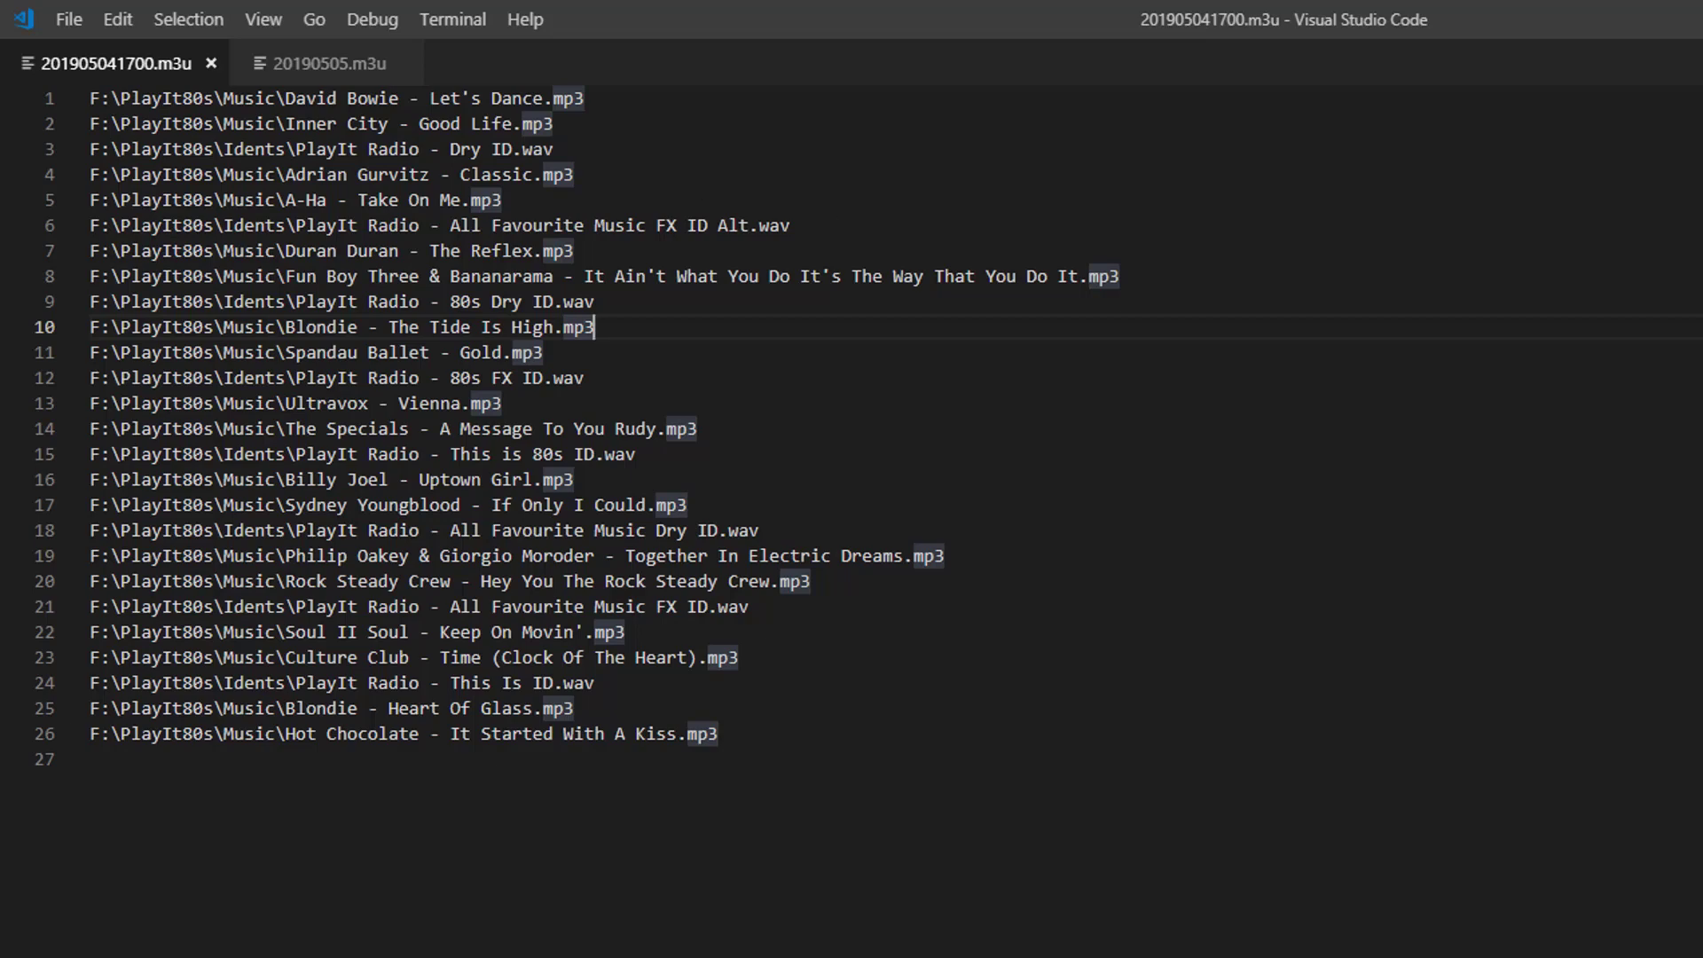
Show the 20190505.m3u playlist in Visual Studio Code
{"action": "left_click", "coordinate": [317, 62]}
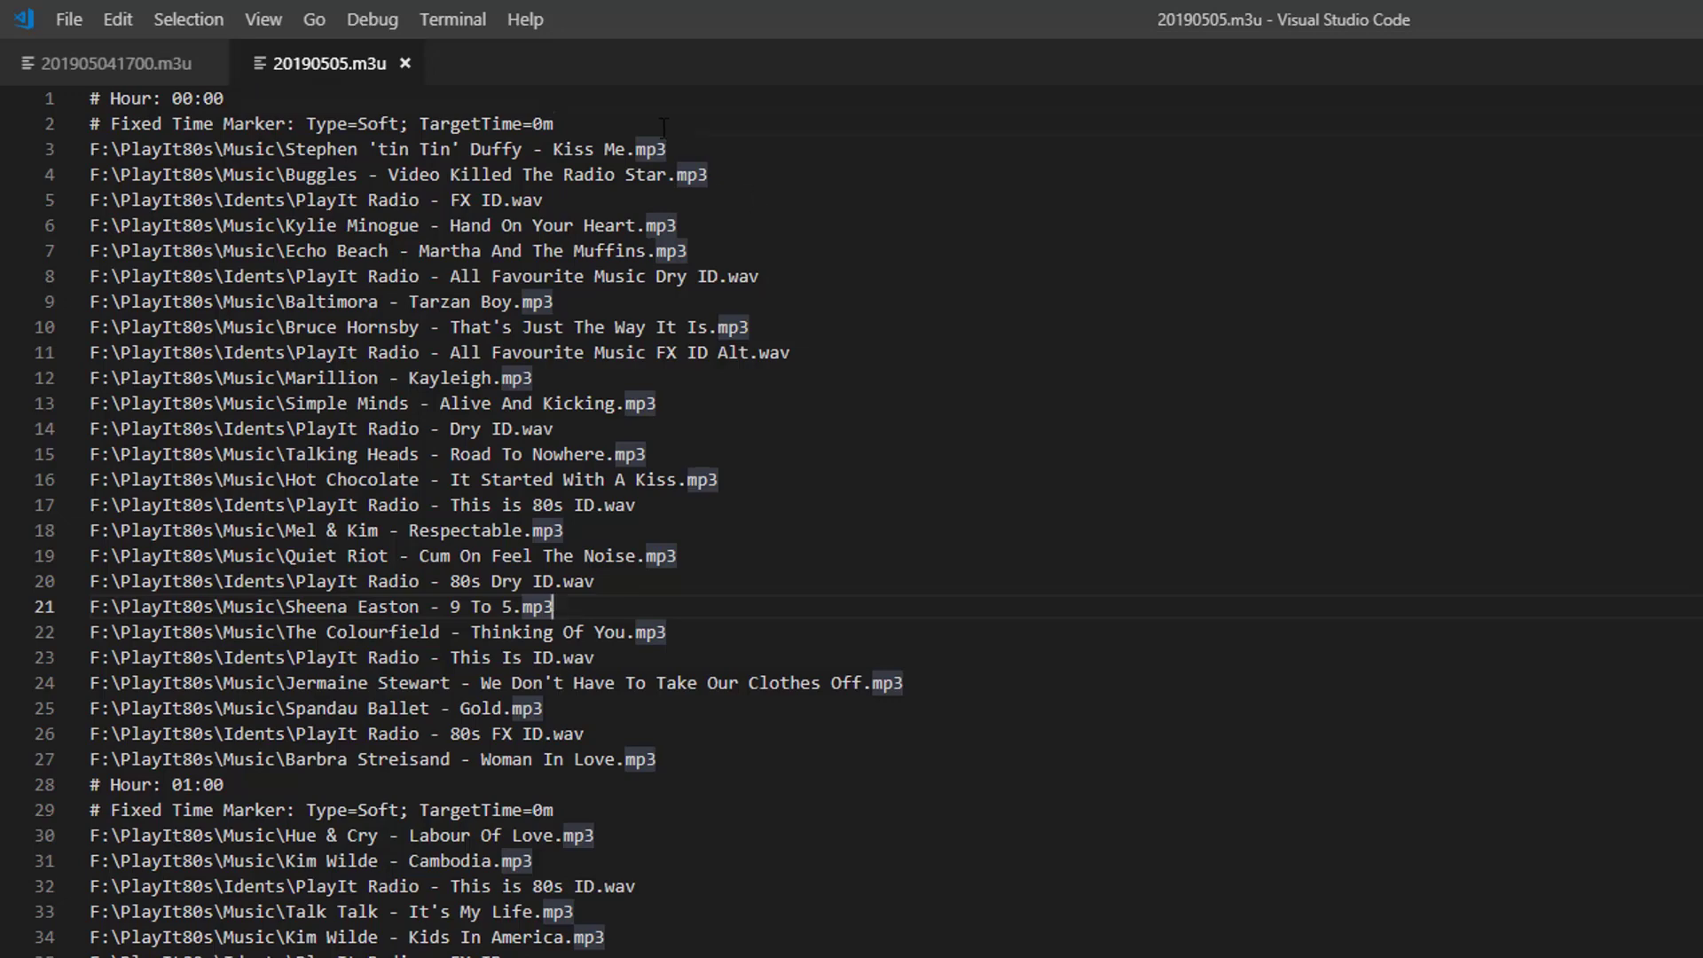
Point out the fixed time marker, the end of the first hour and the 01:00 hour heading in 20190505.m3u
{"action": "left_click", "coordinate": [553, 124]}
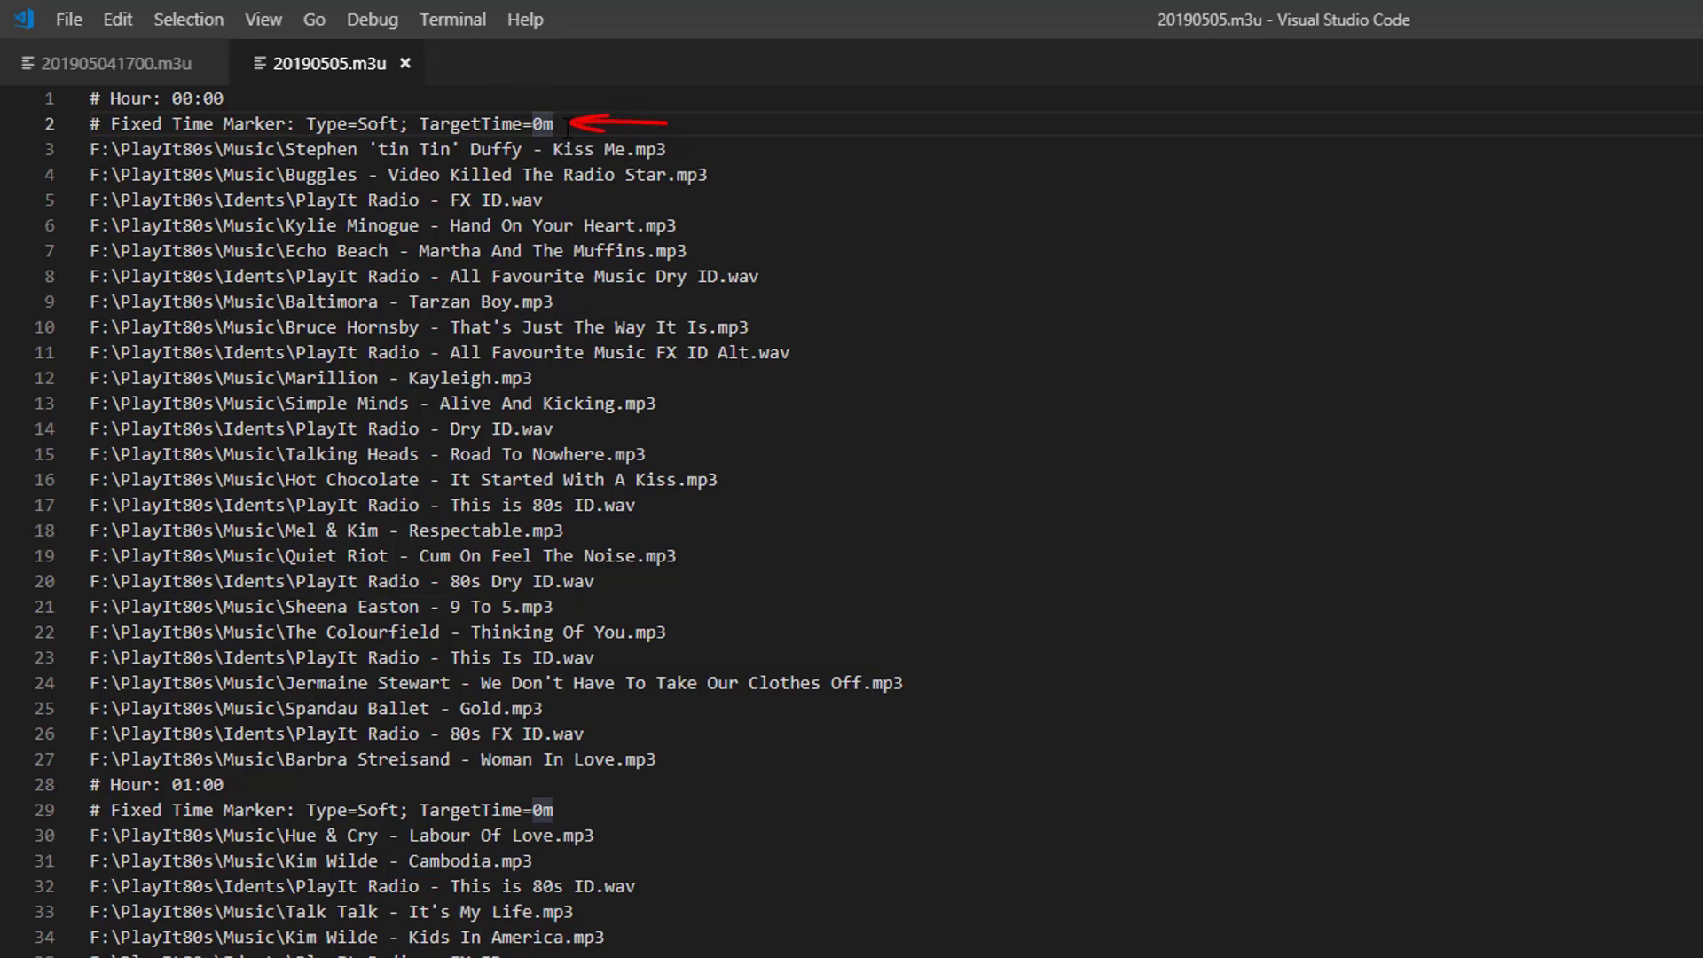
{"action": "left_click", "coordinate": [755, 758]}
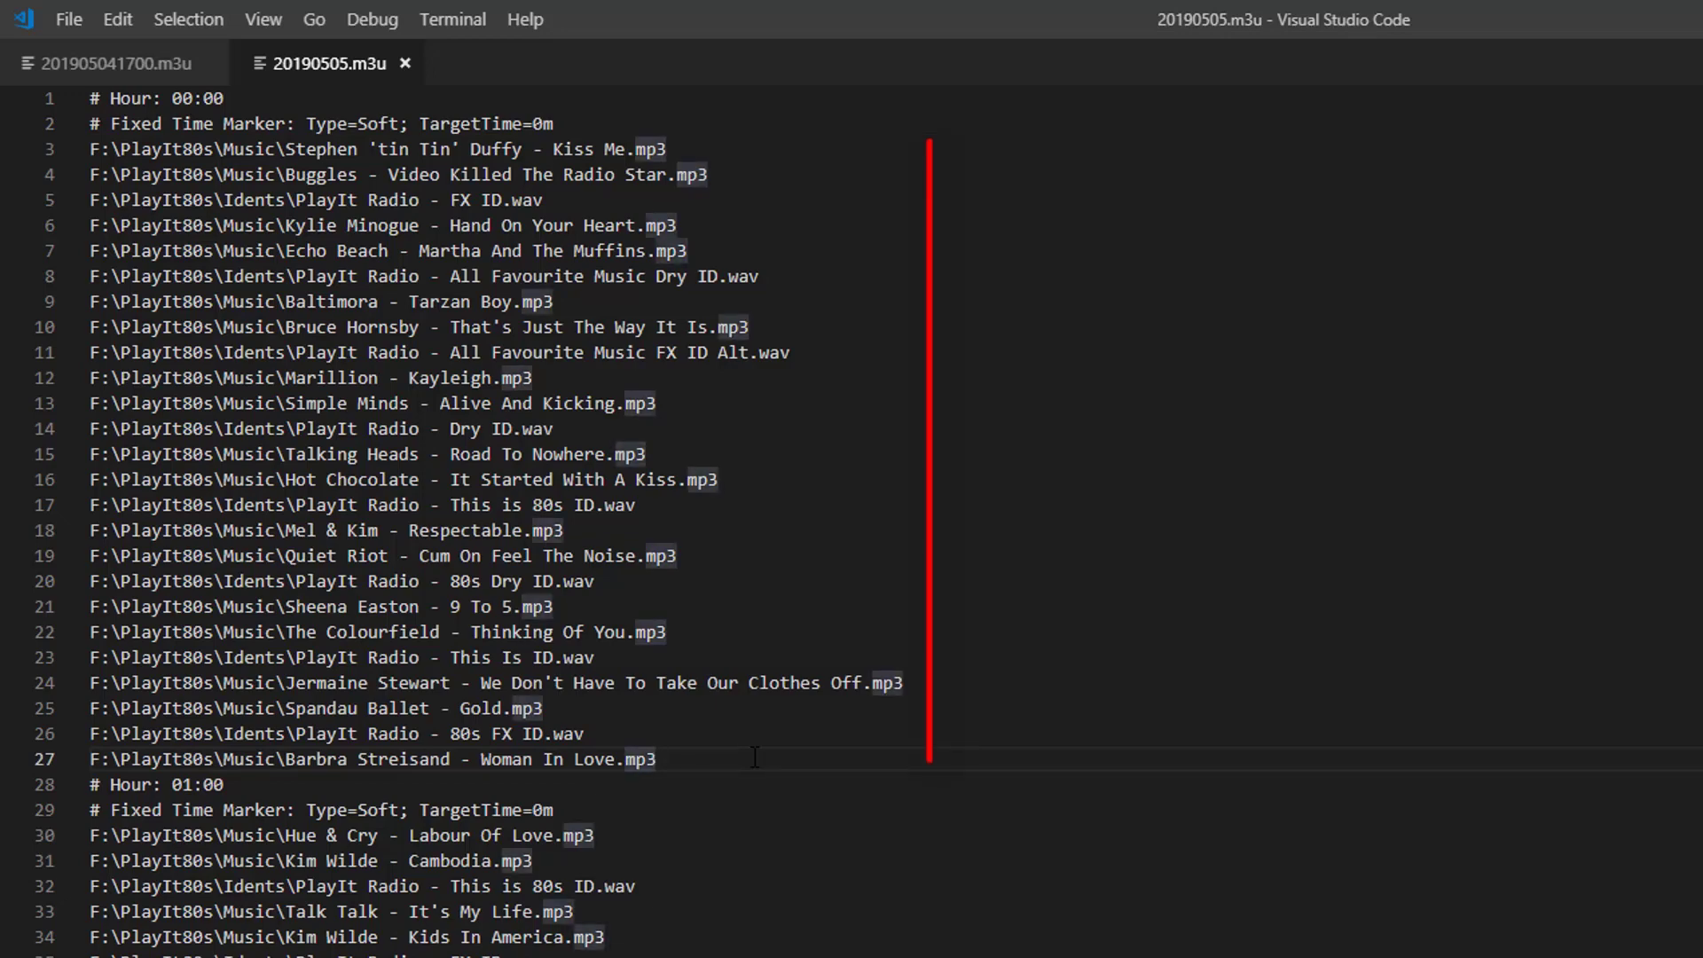
{"action": "left_click", "coordinate": [752, 780]}
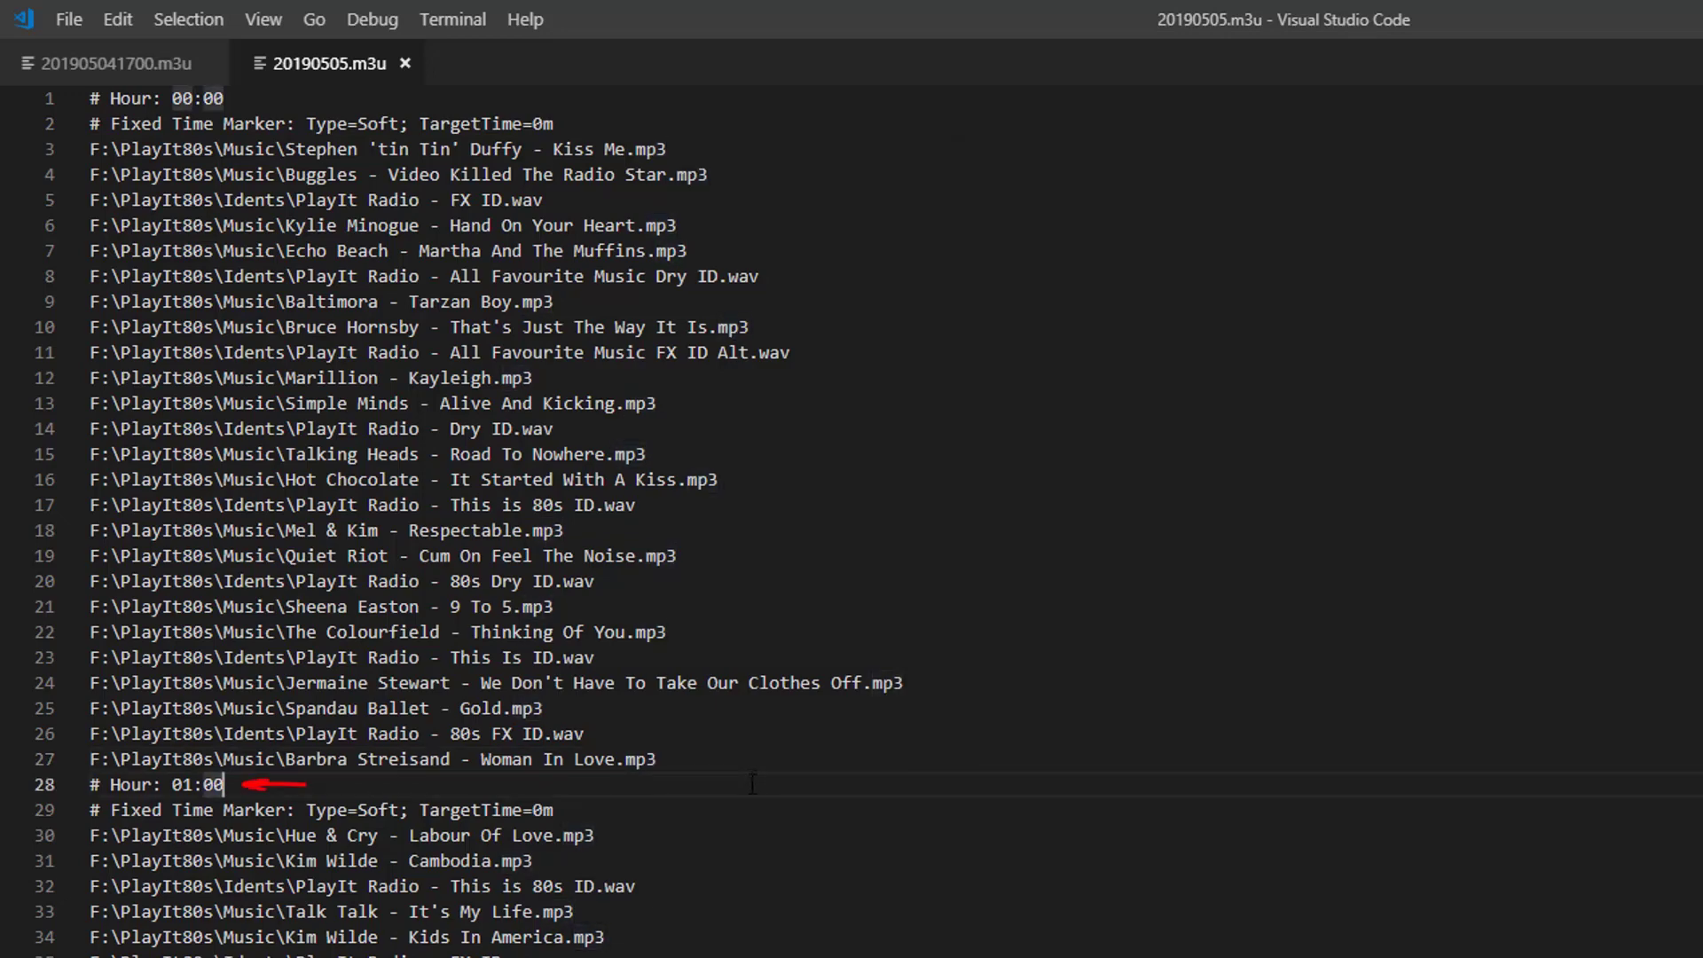
{"action": "left_click", "coordinate": [744, 809]}
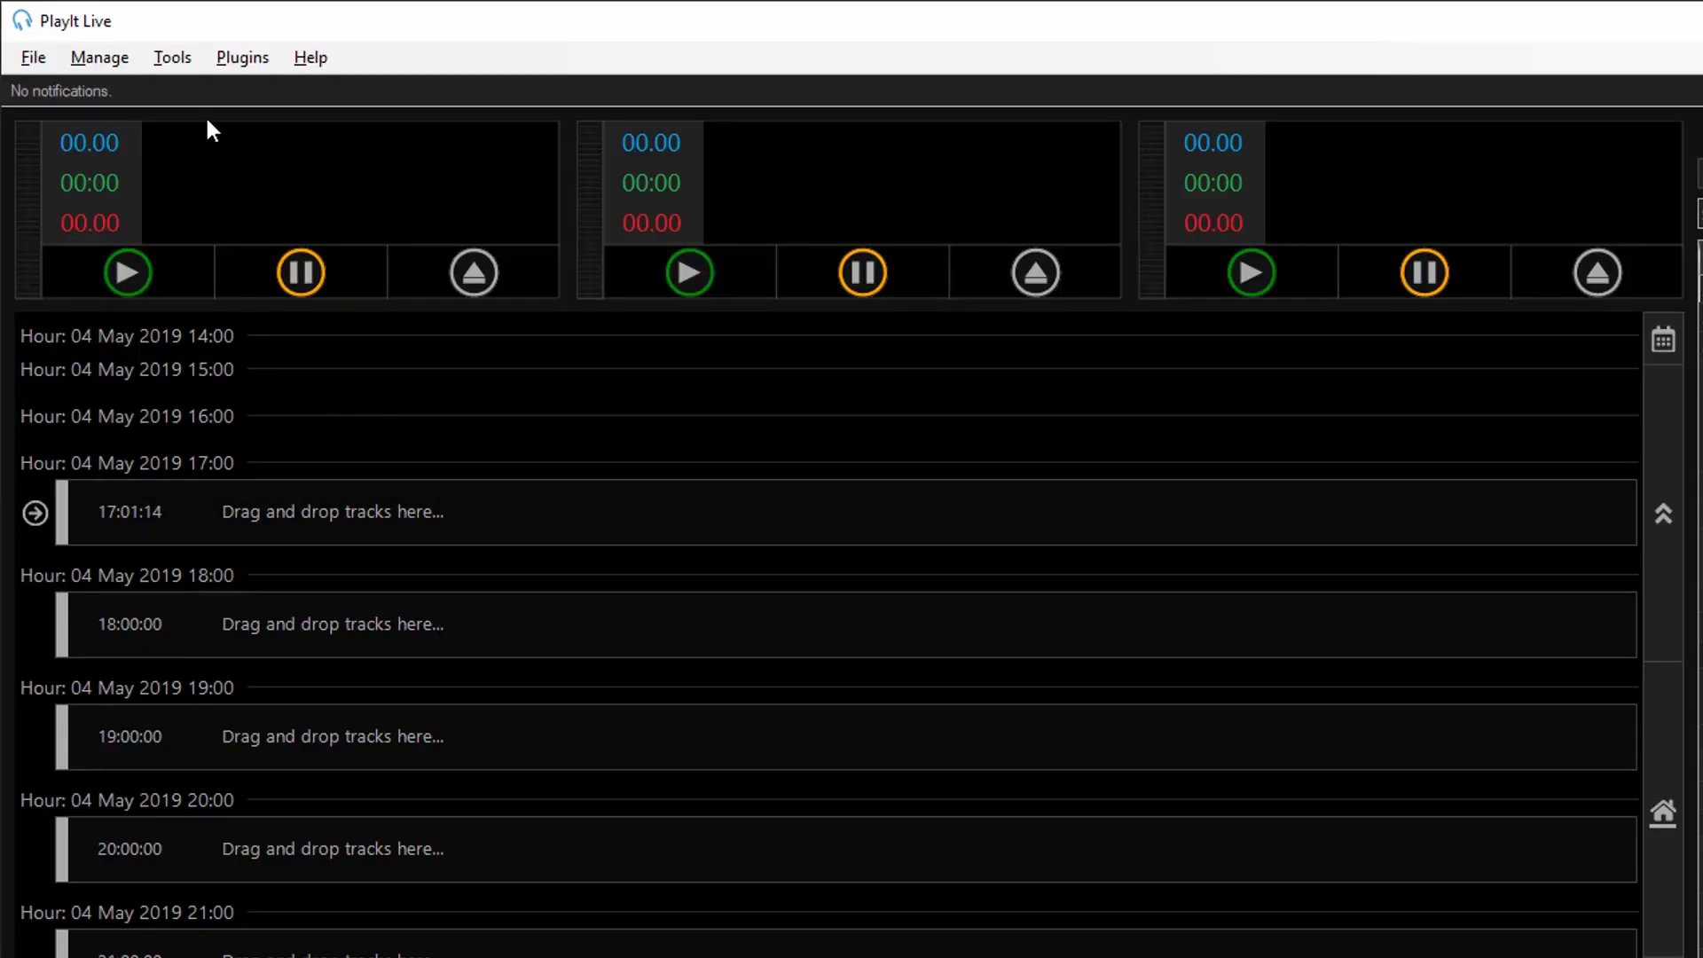
Import 201905041700.m3u as M3U into the 04 May 2019 17:00–18:00 playout log
{"action": "left_click", "coordinate": [125, 57]}
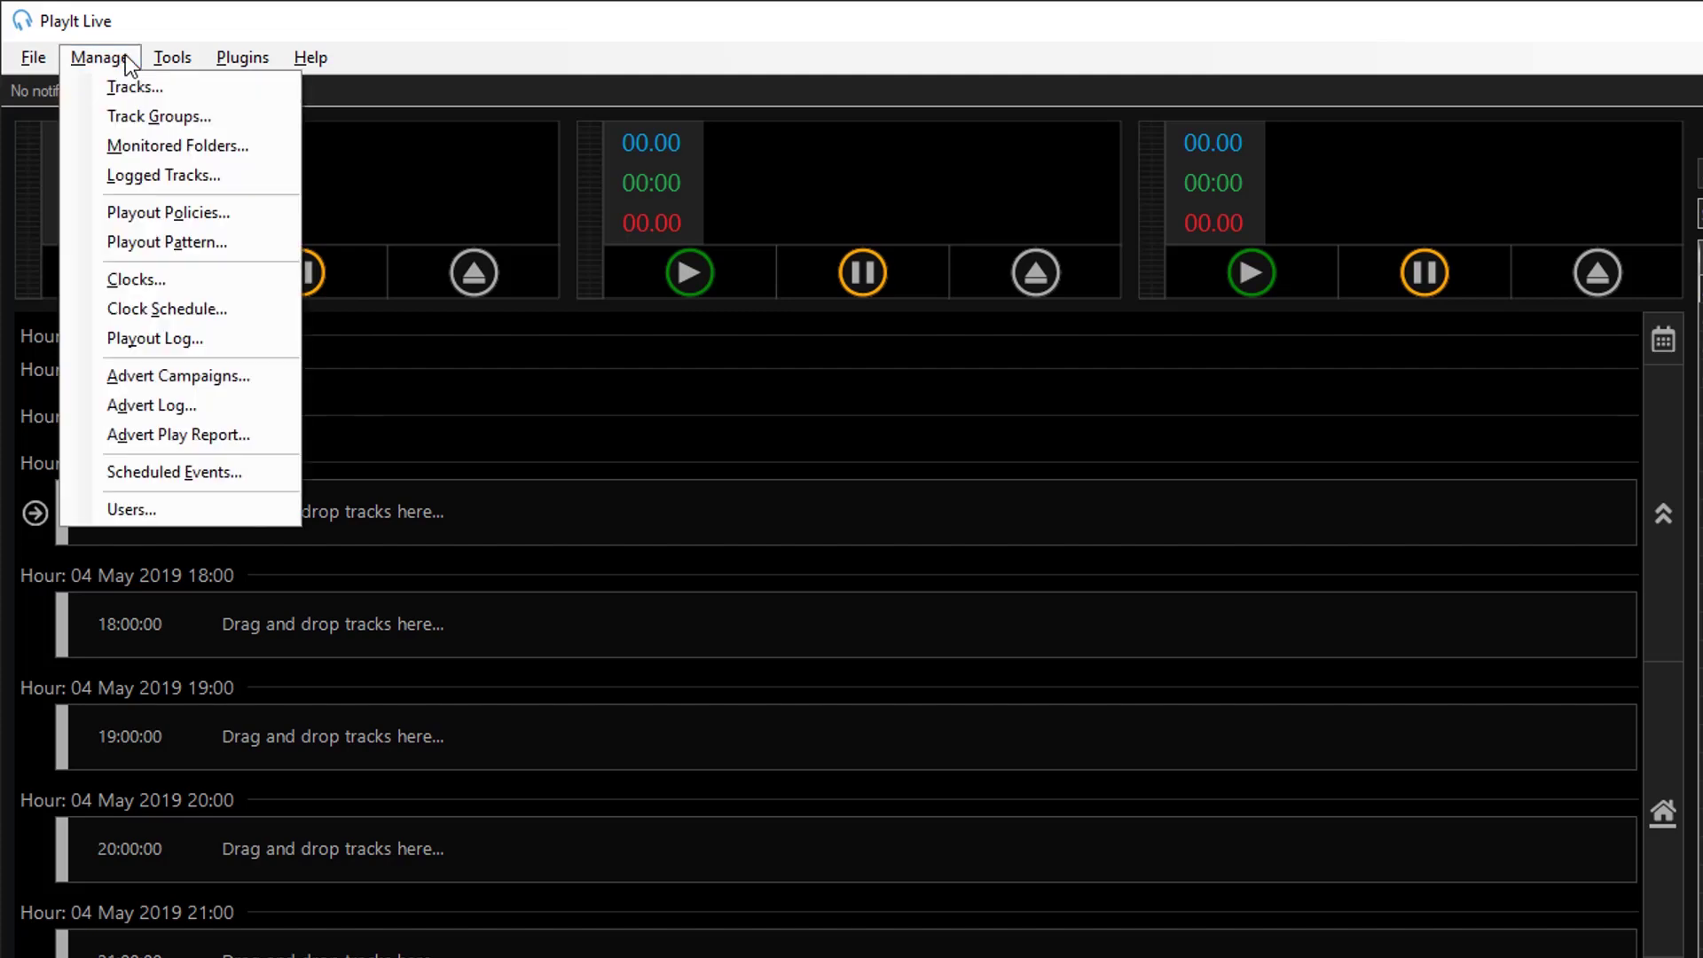
{"action": "left_click", "coordinate": [259, 342]}
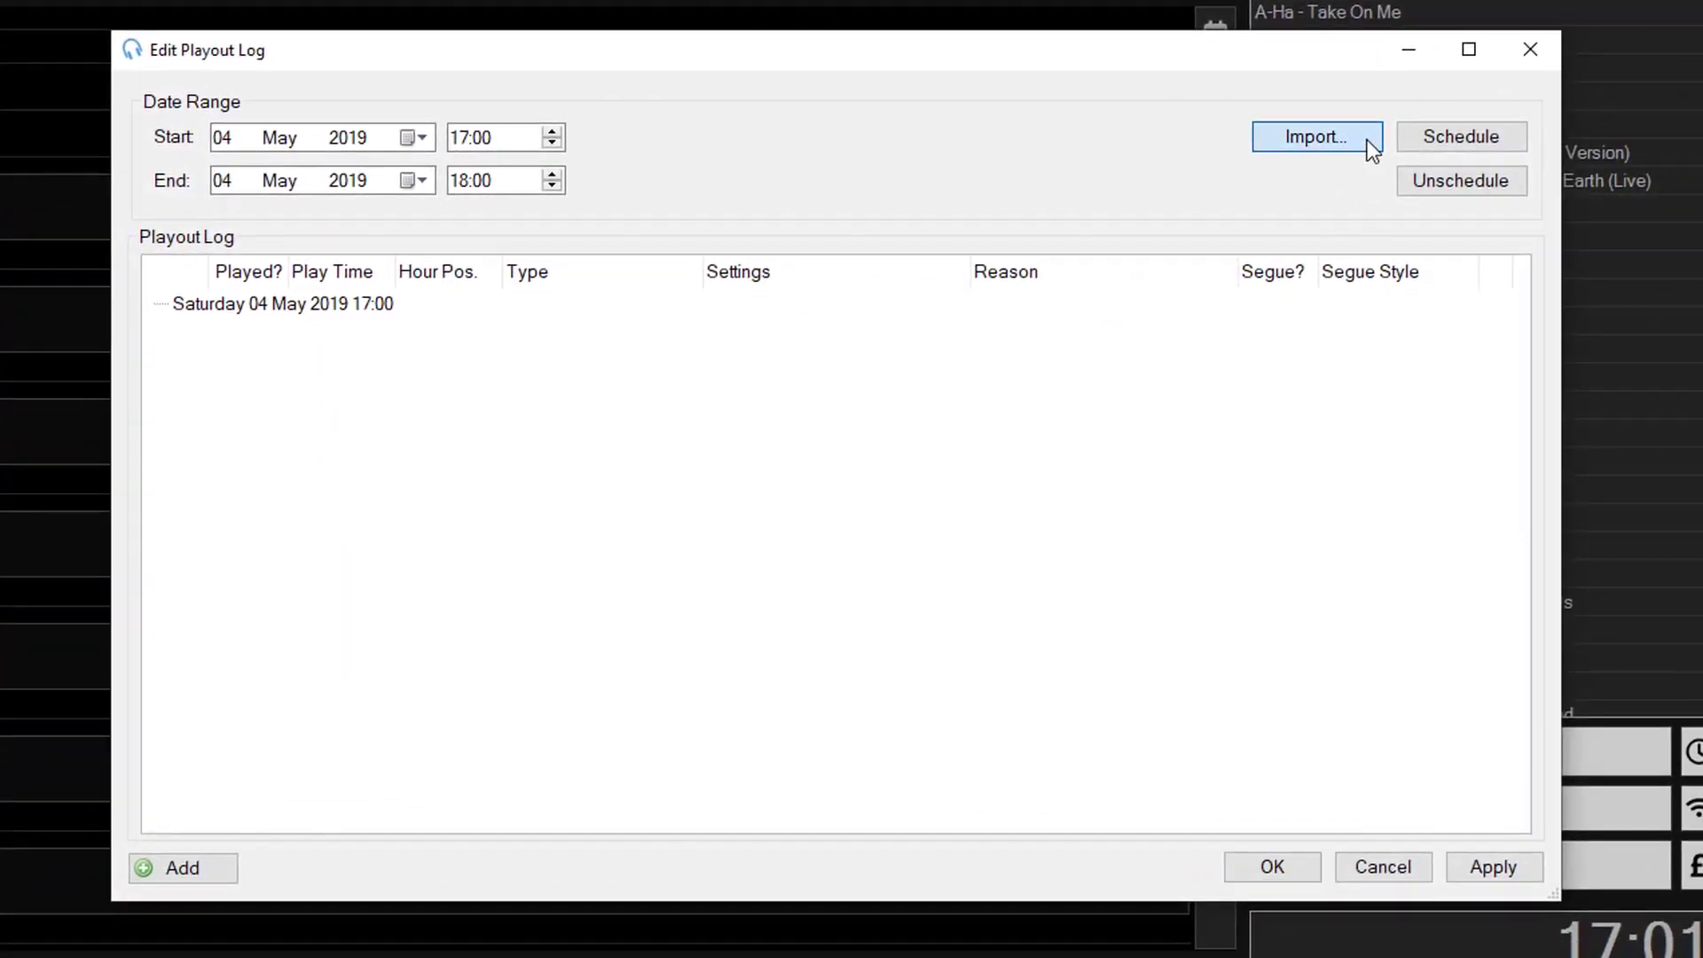
{"action": "left_click", "coordinate": [1367, 140]}
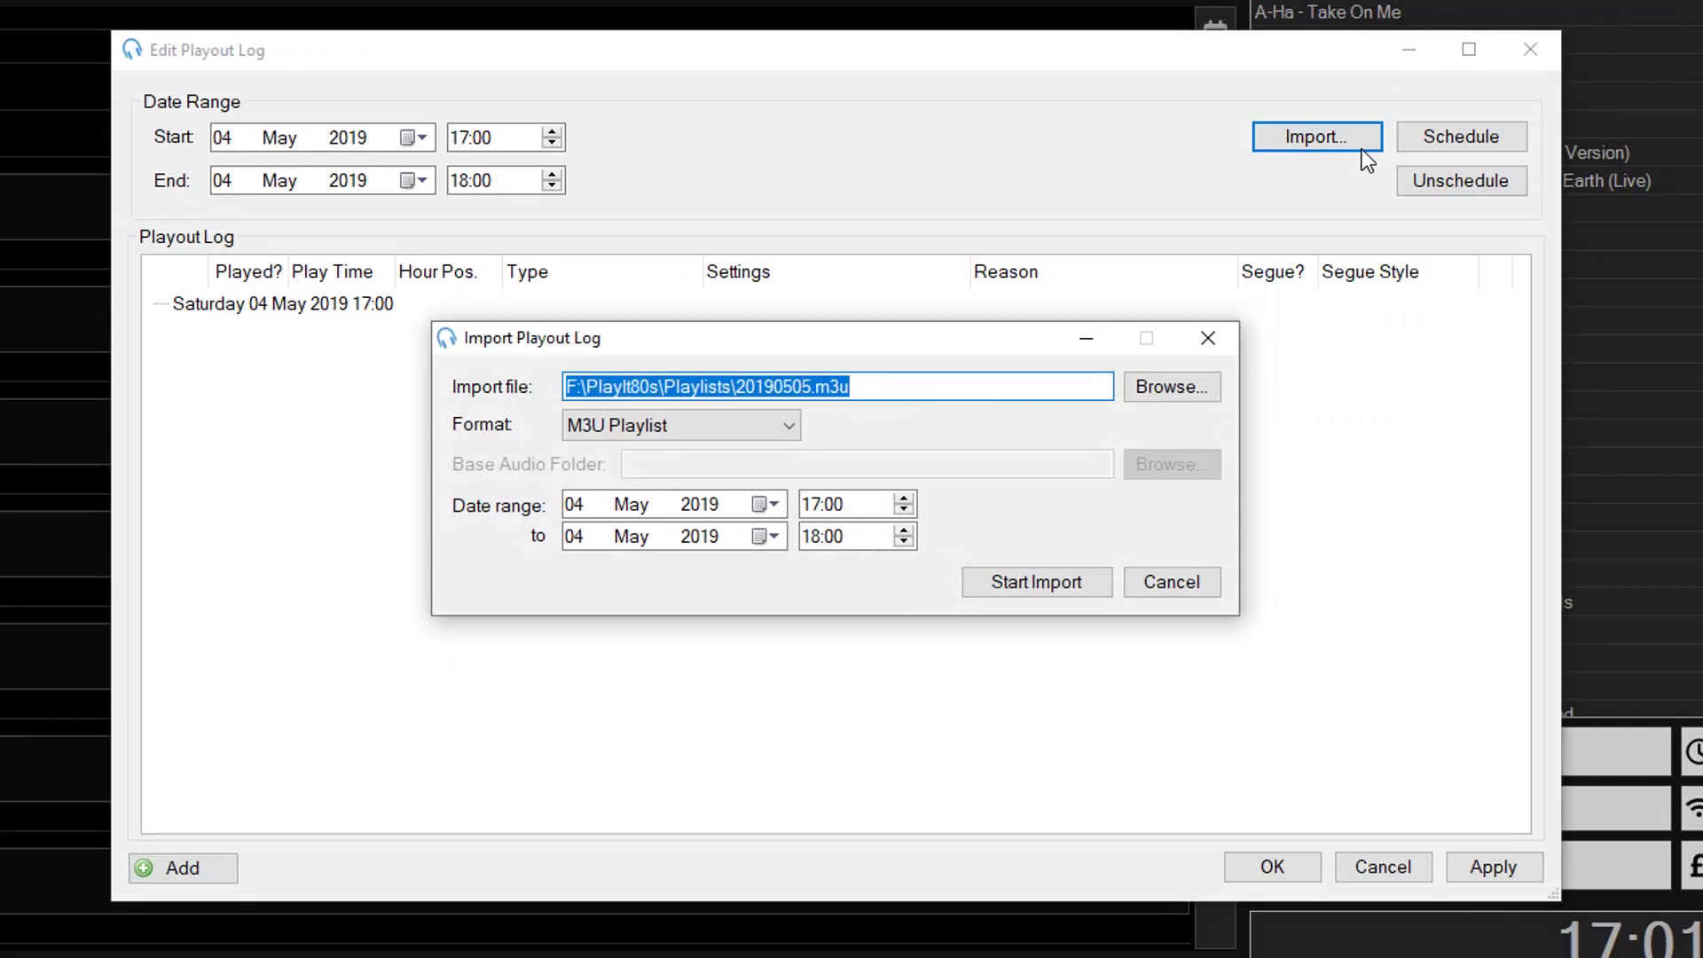
{"action": "left_click", "coordinate": [1204, 398]}
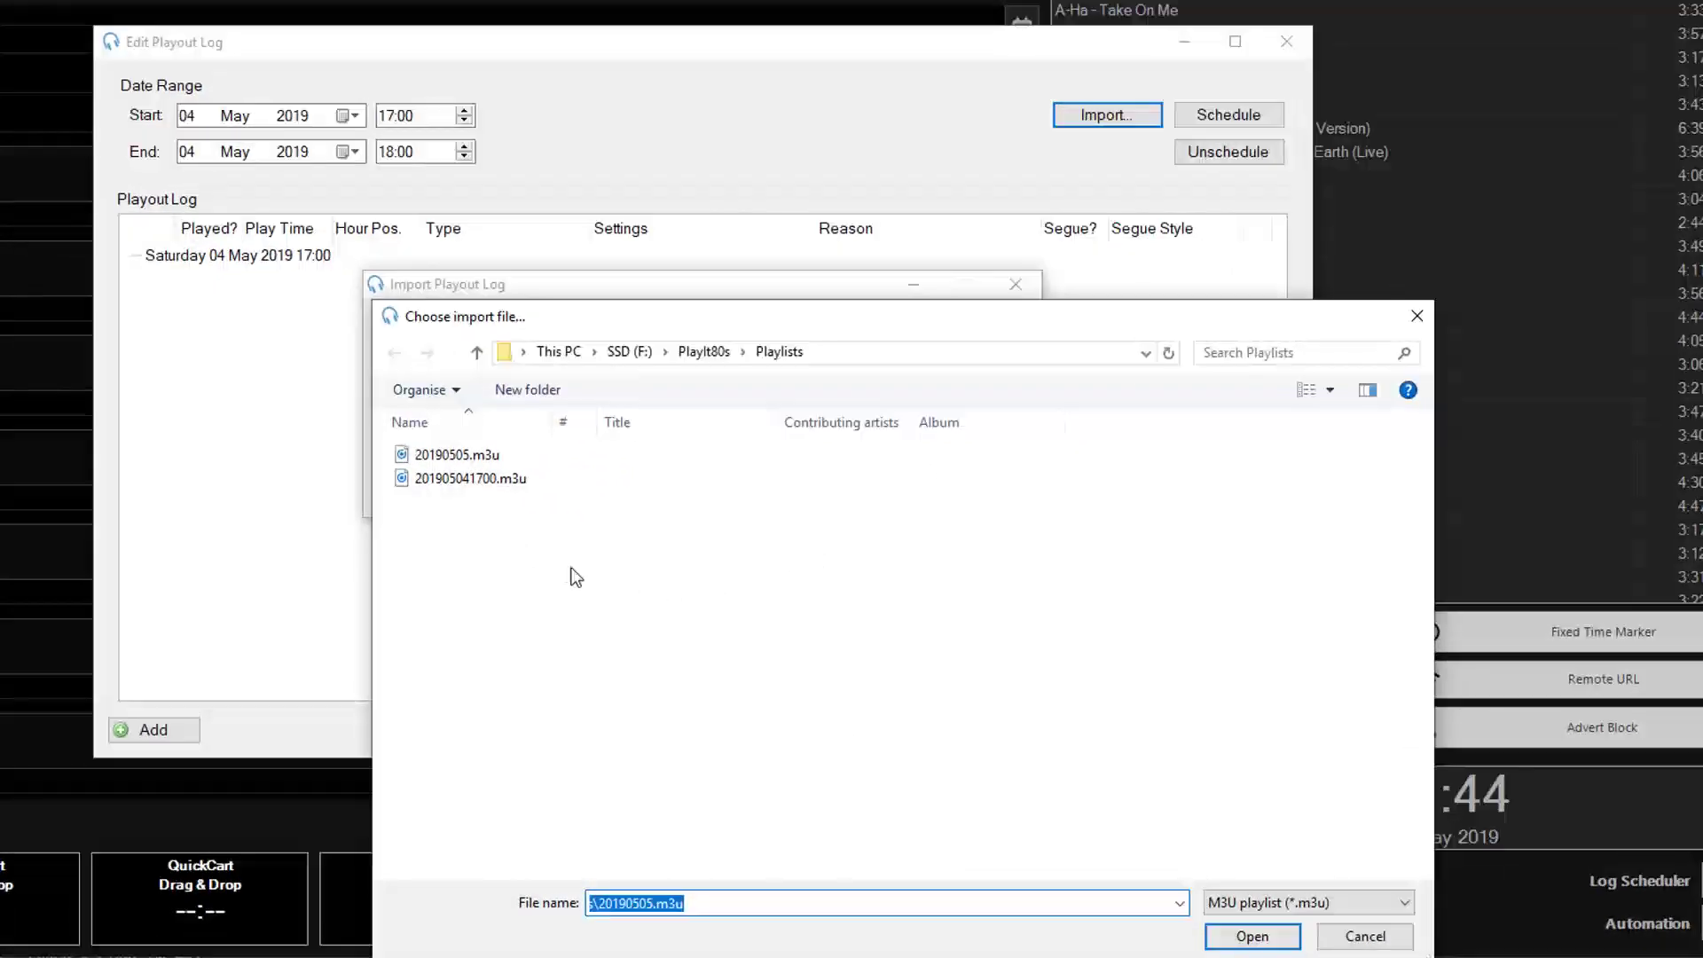
{"action": "double_click", "coordinate": [481, 480]}
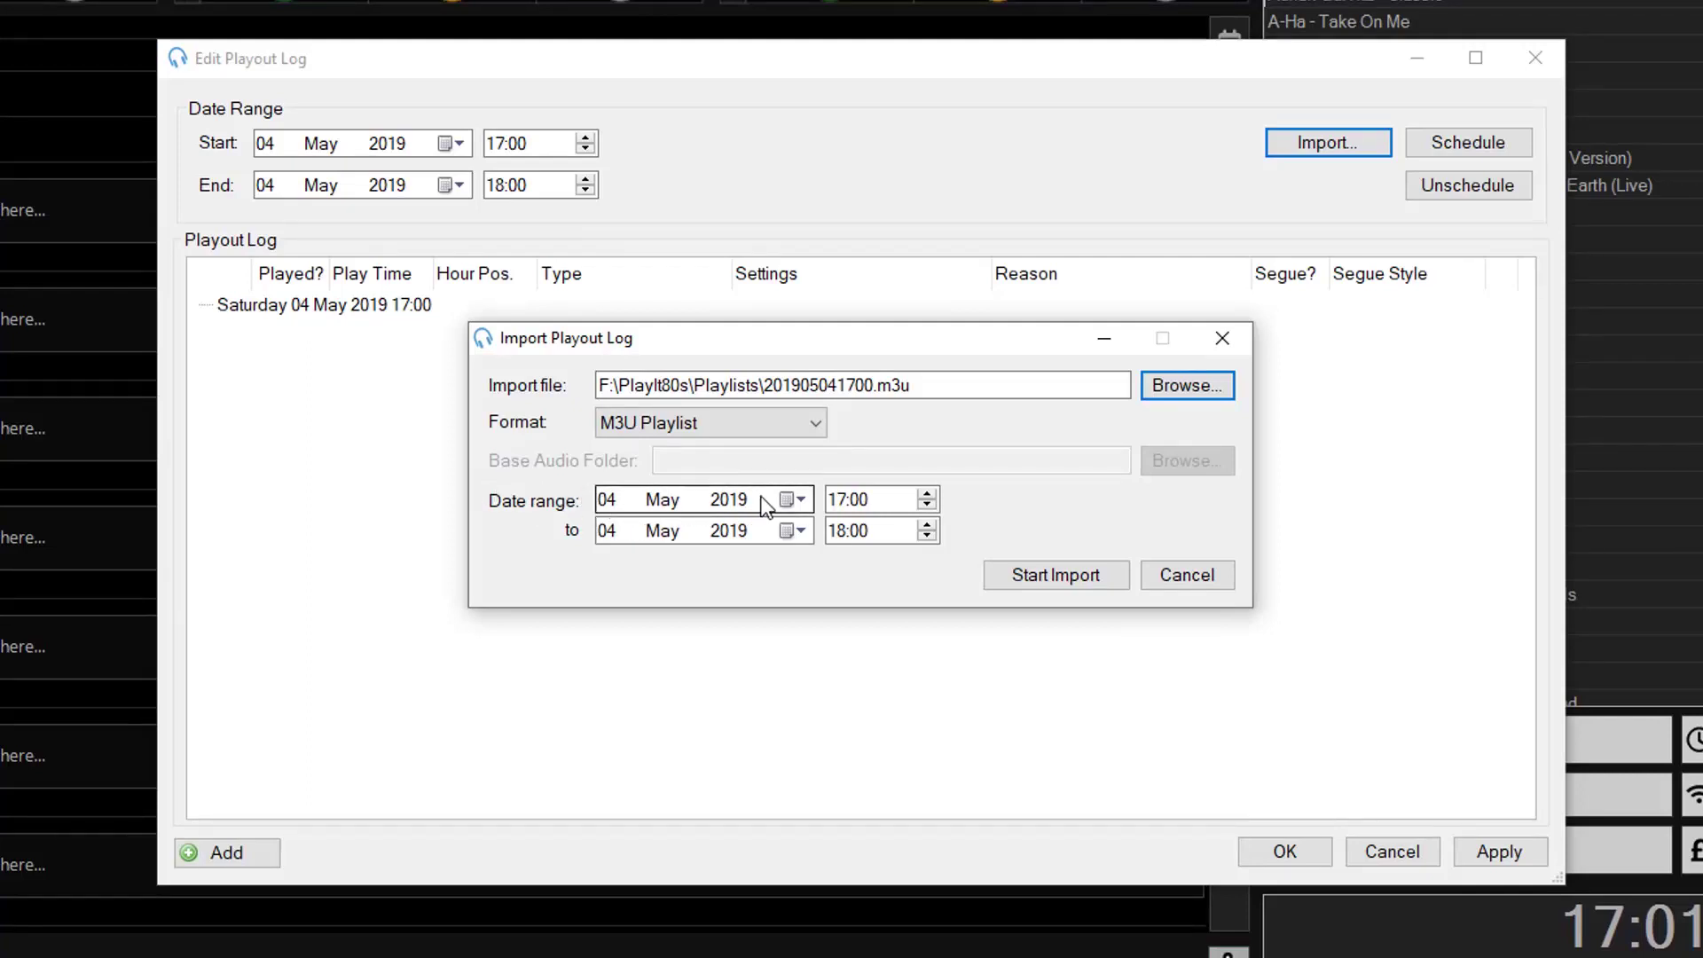
{"action": "left_click", "coordinate": [832, 499]}
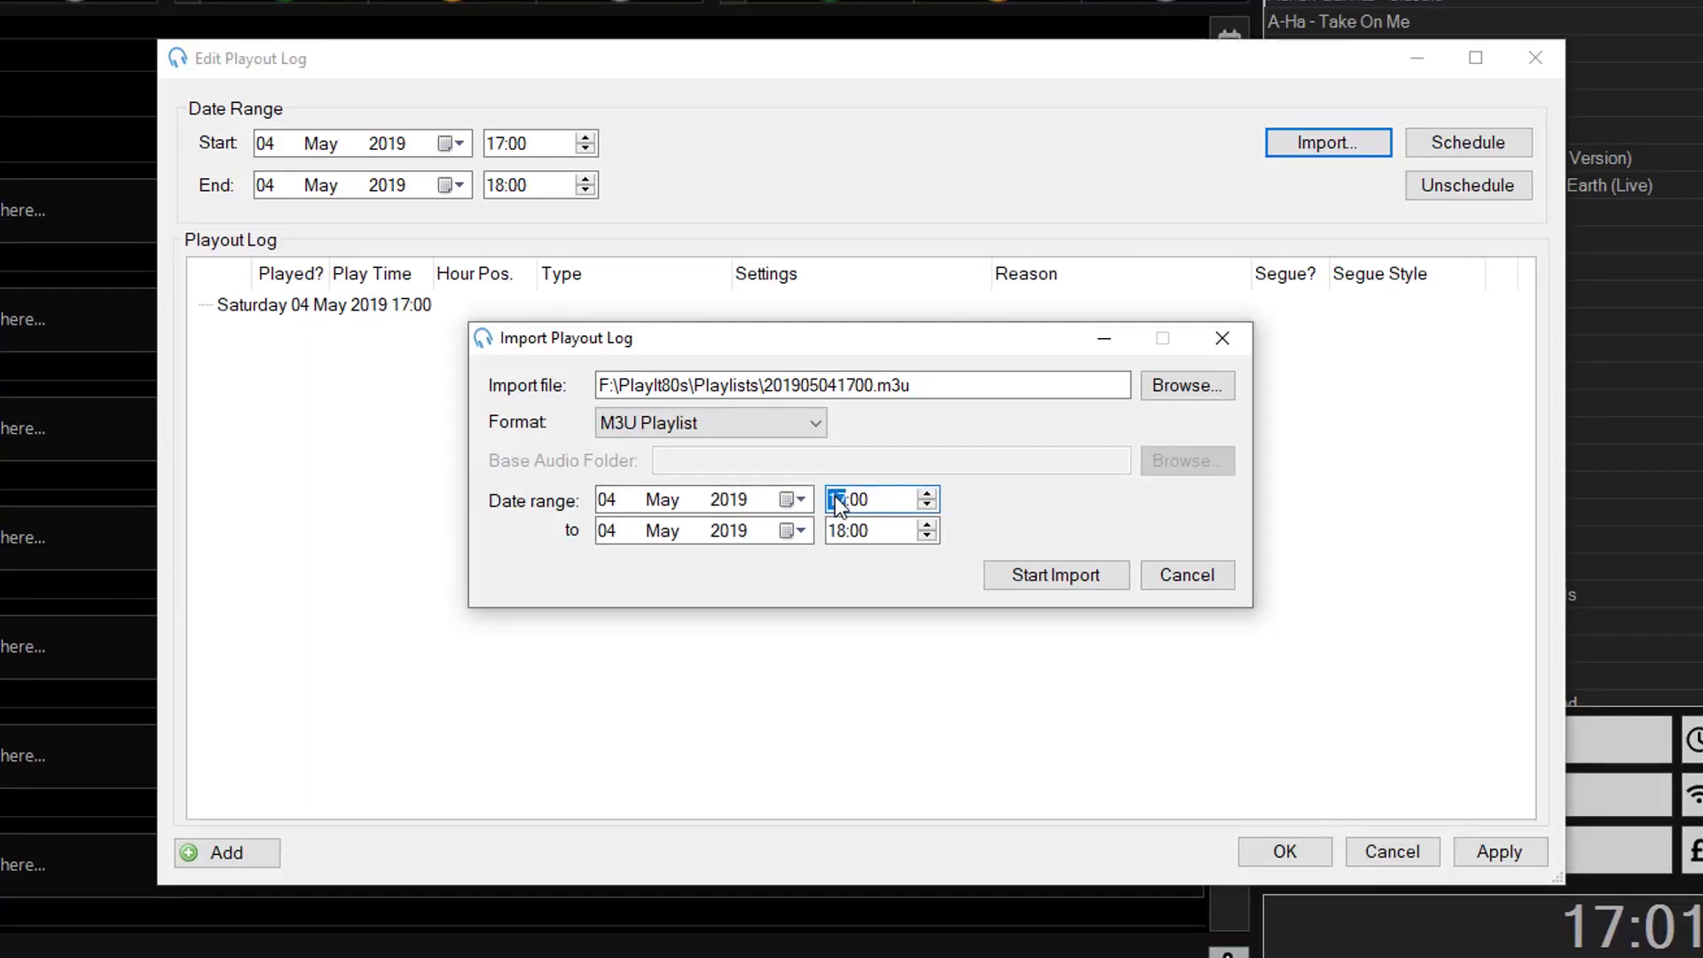
{"action": "key", "text": "Tab"}
{"action": "key", "text": "Tab"}
{"action": "left_click", "coordinate": [1104, 577]}
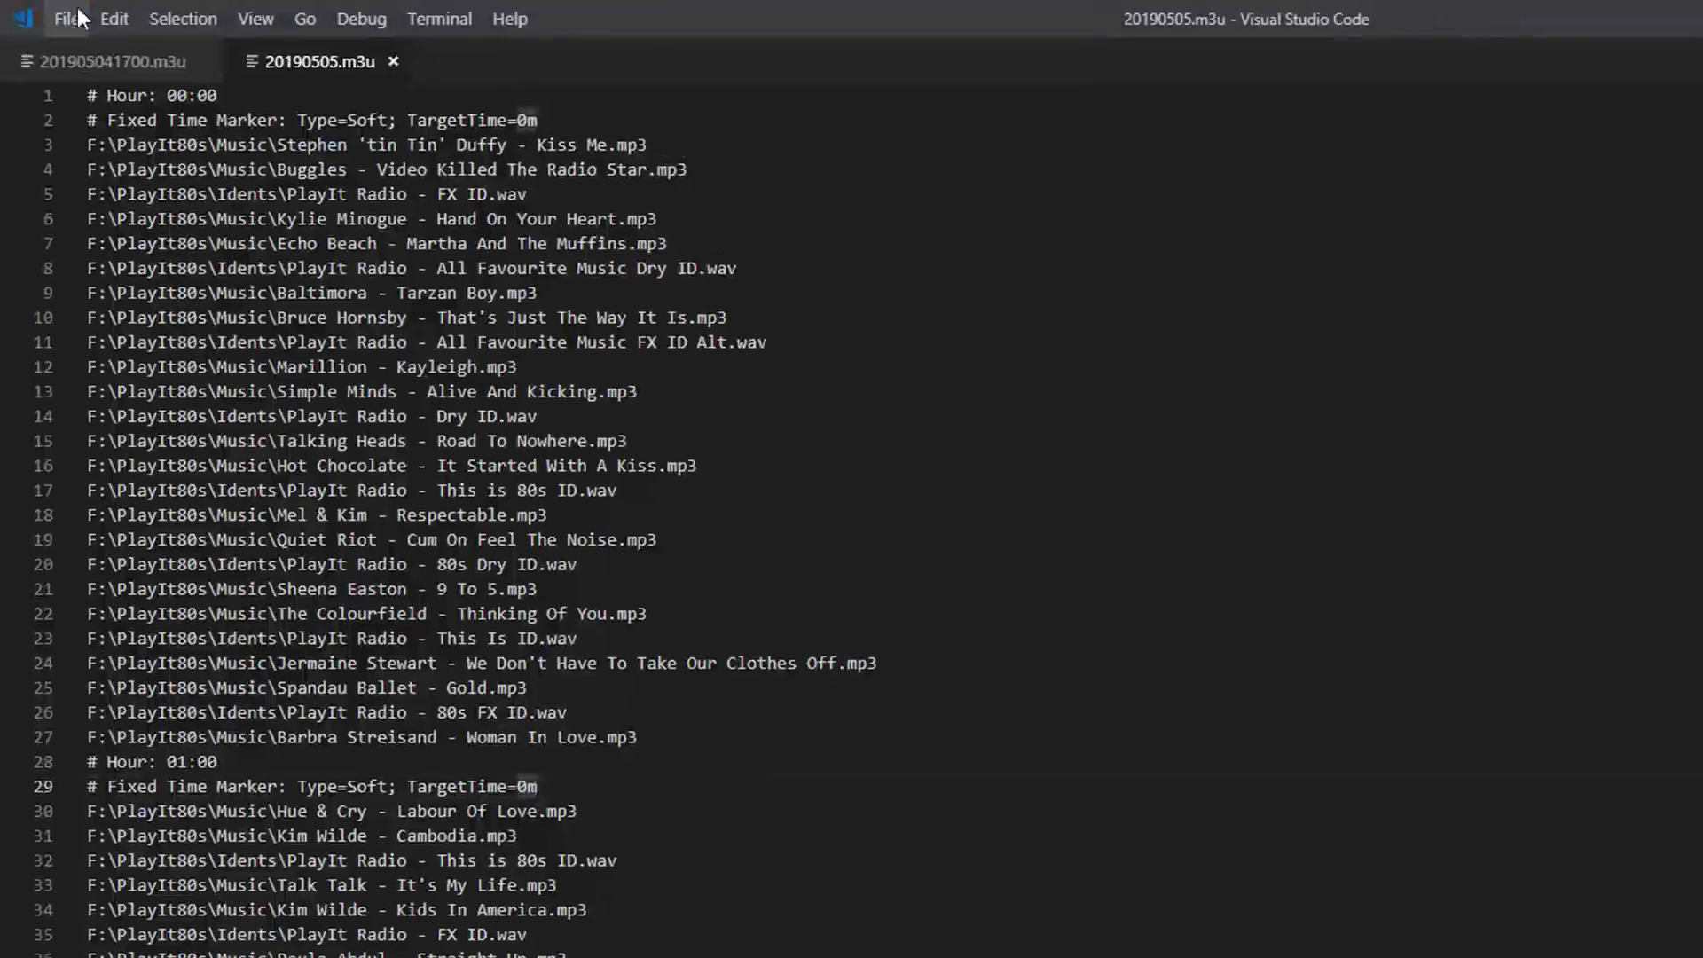
Confirm the log starts with David Bowie - Let's Dance as in 201905041700.m3u, then save it
{"action": "left_click", "coordinate": [113, 61]}
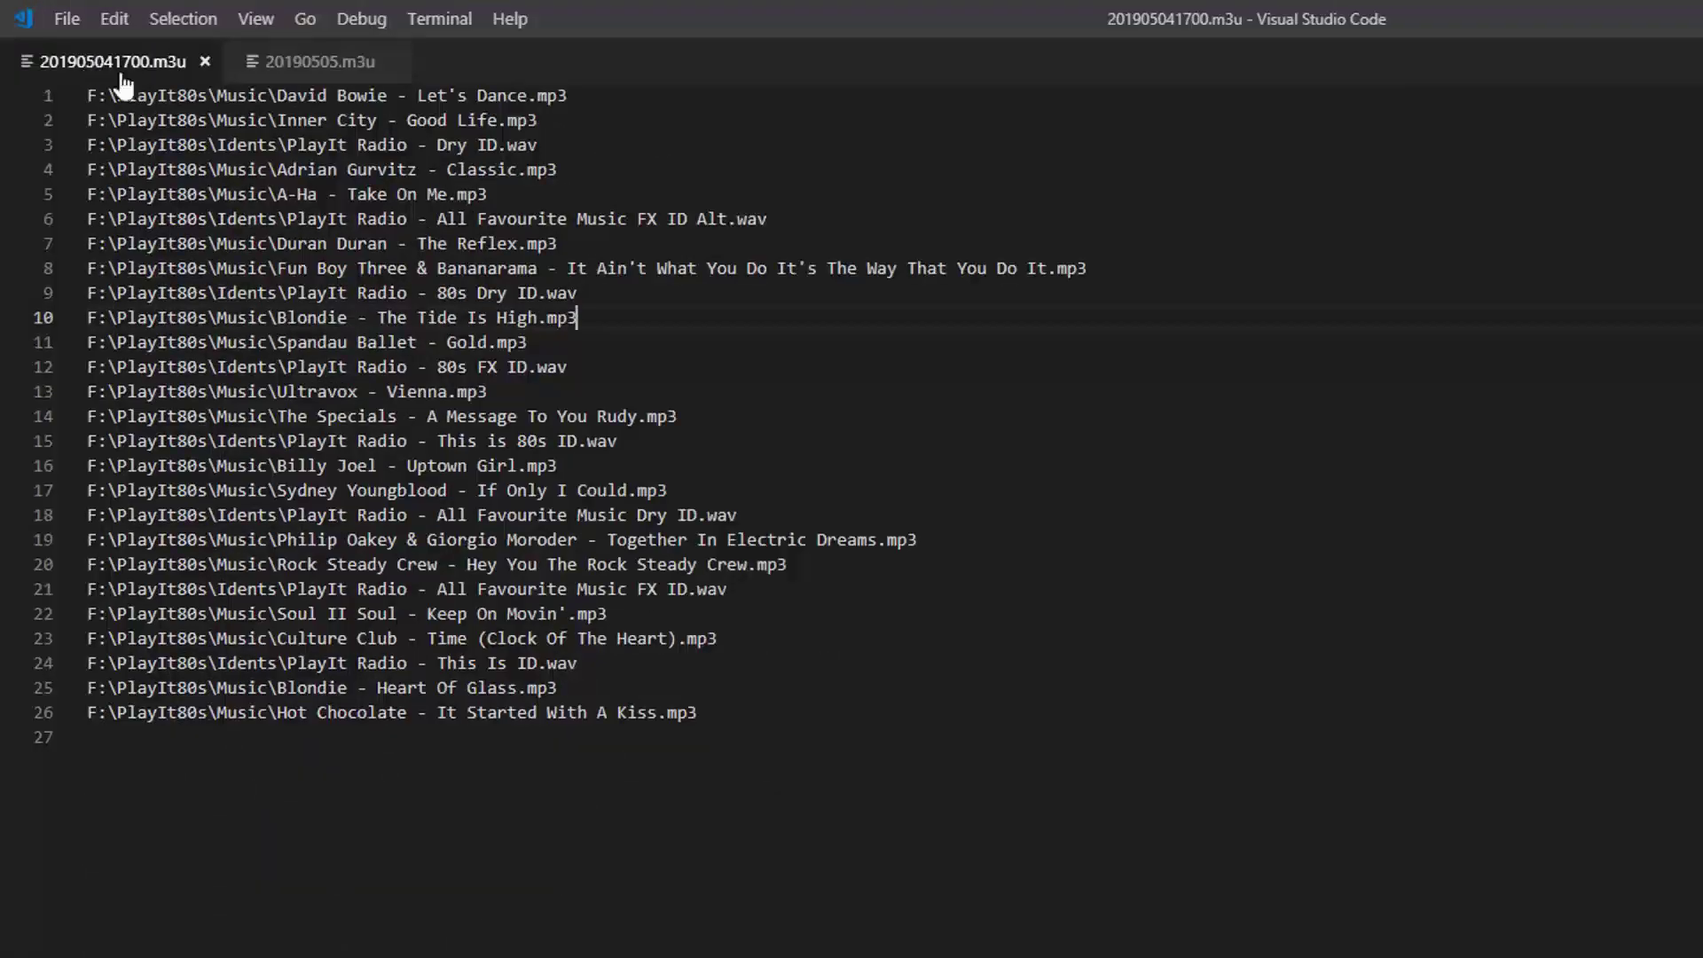
{"action": "left_click", "coordinate": [656, 107]}
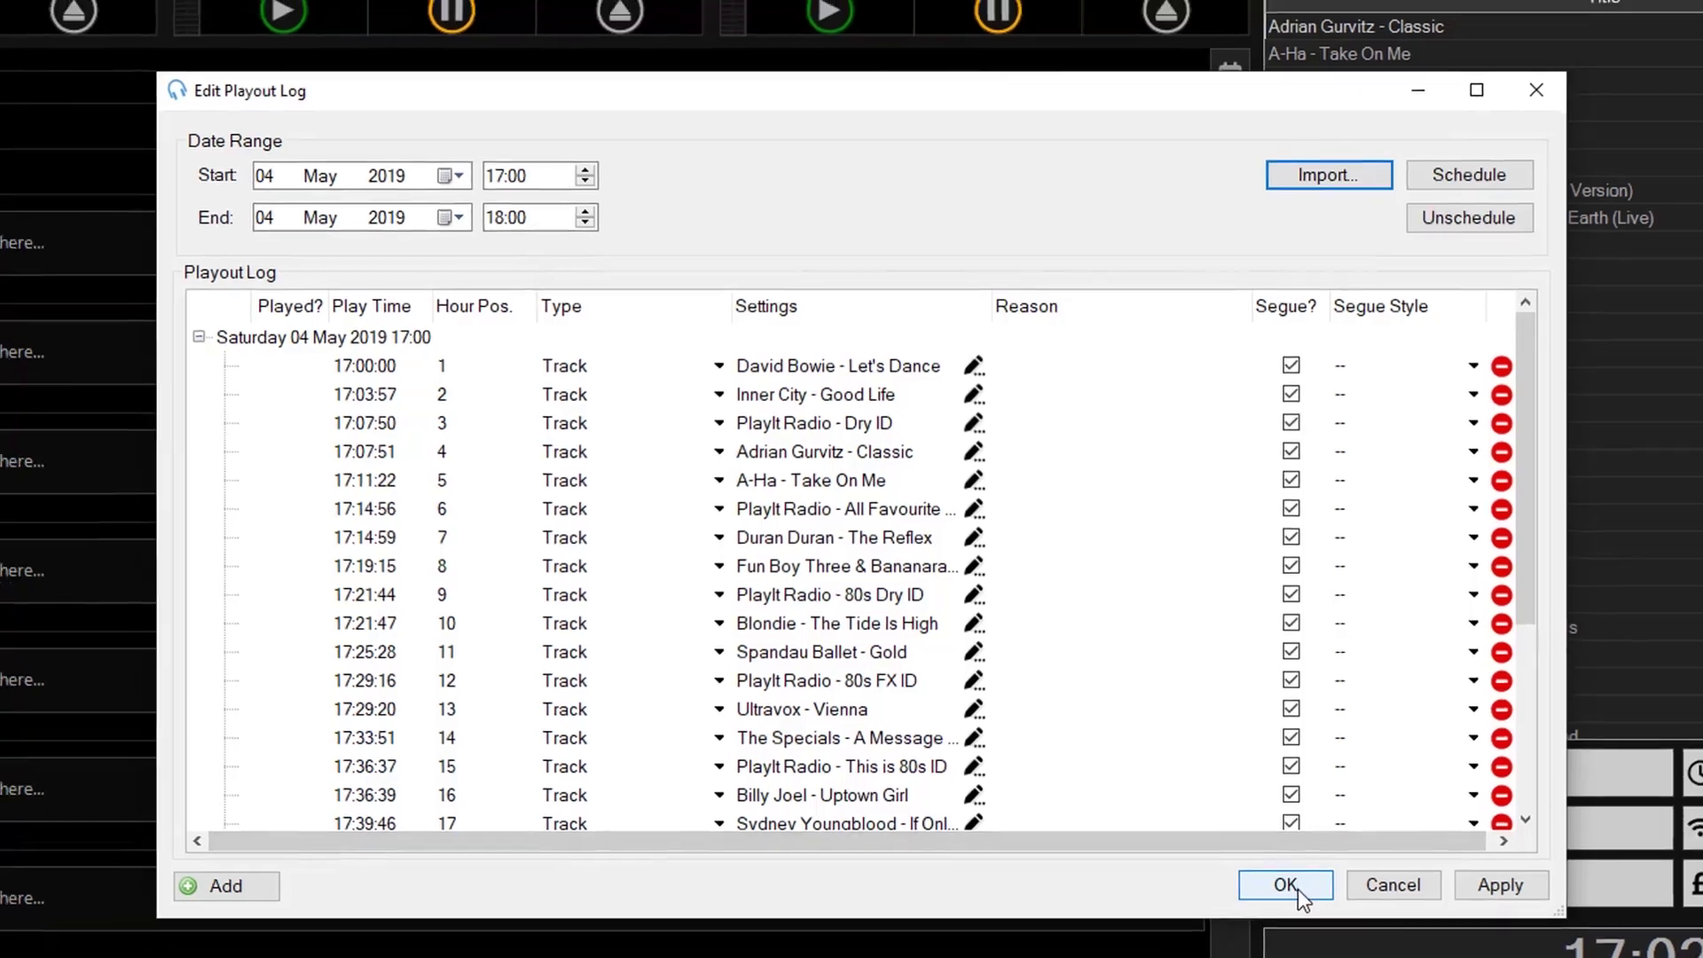
{"action": "left_click", "coordinate": [1296, 887]}
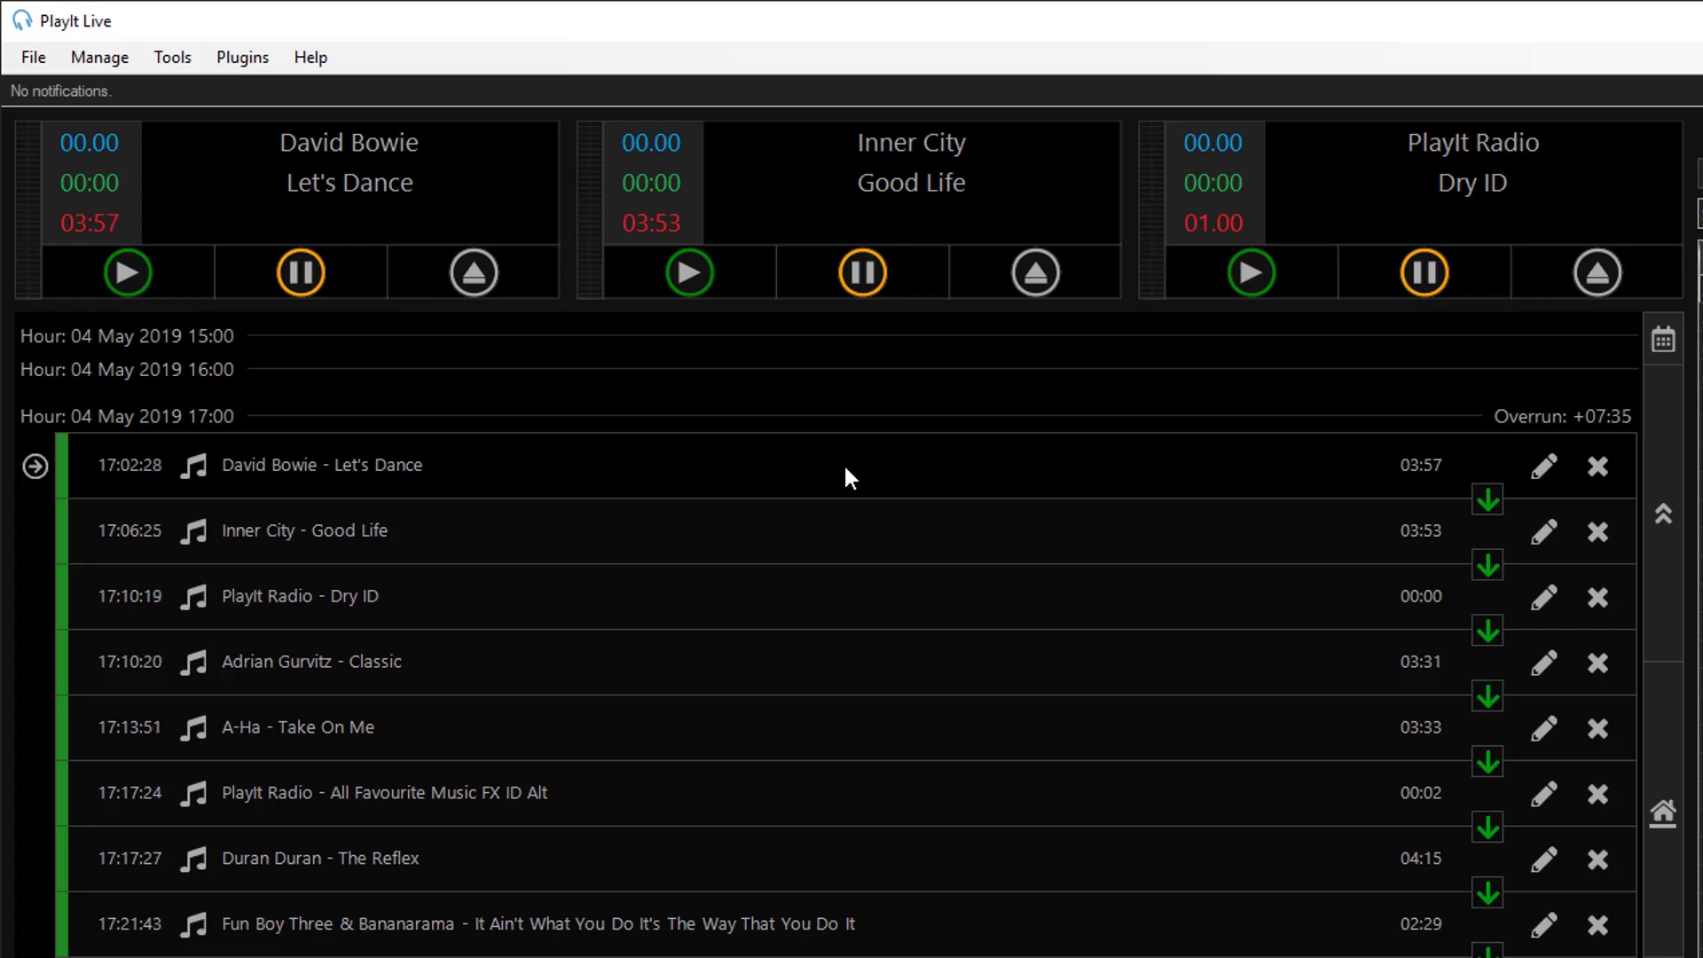
Choose 20190505.m3u as the playlist to import into the playout log
{"action": "left_click", "coordinate": [124, 57]}
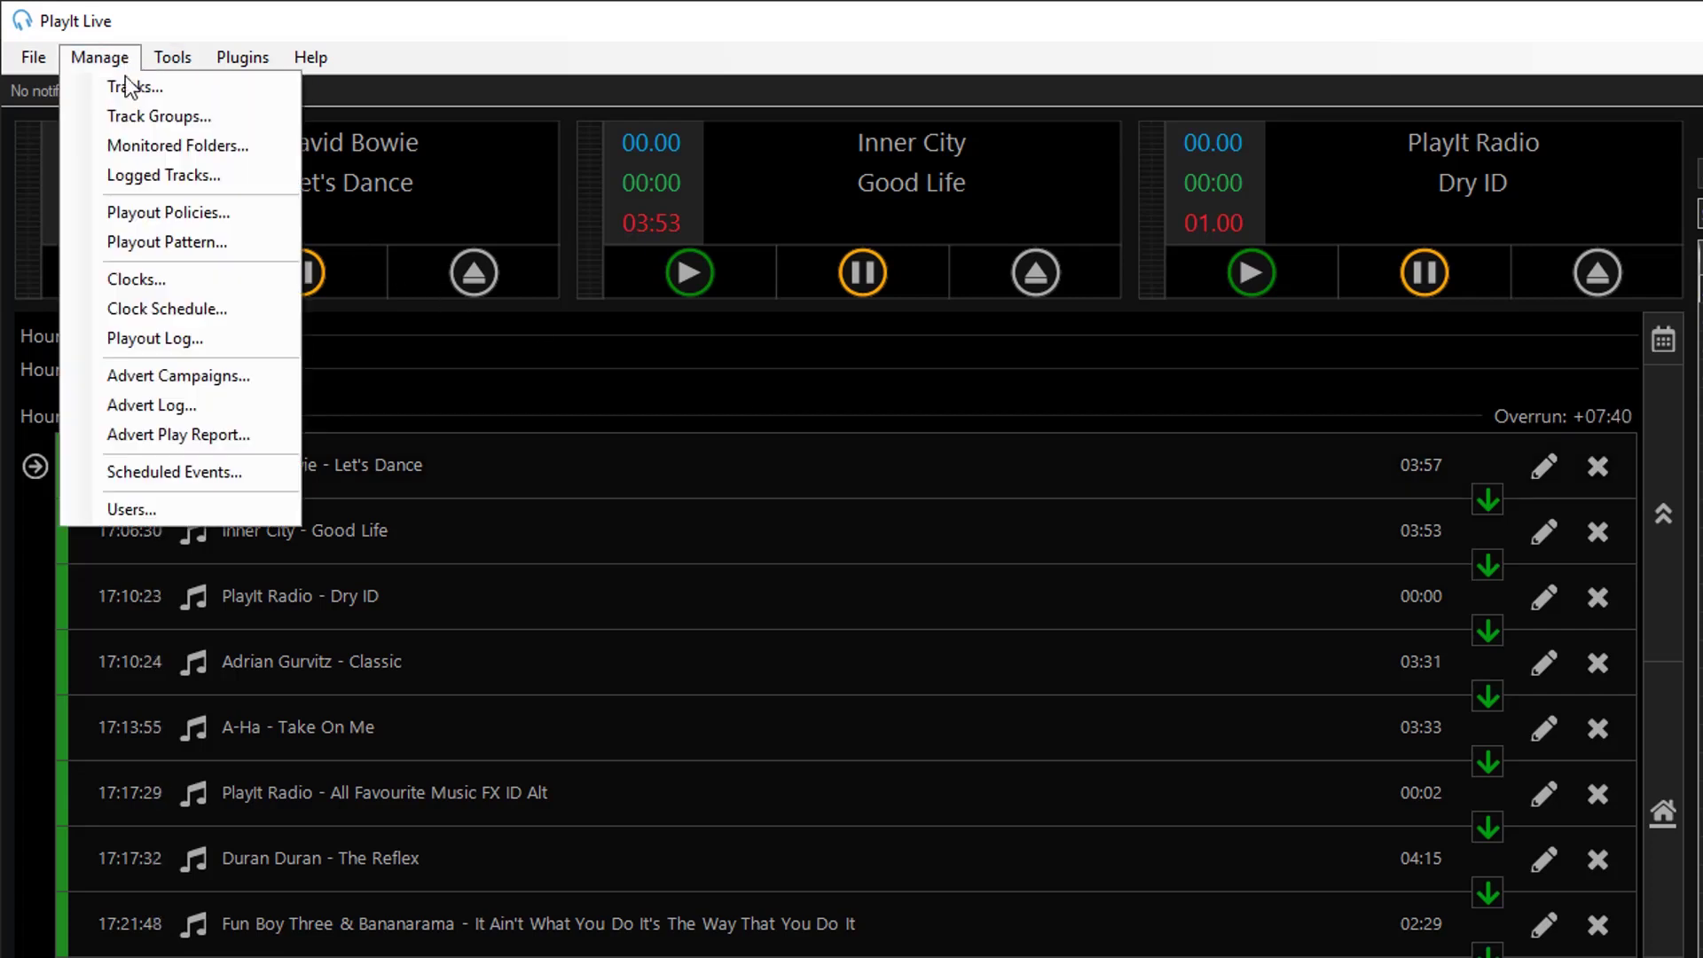
{"action": "left_click", "coordinate": [245, 343]}
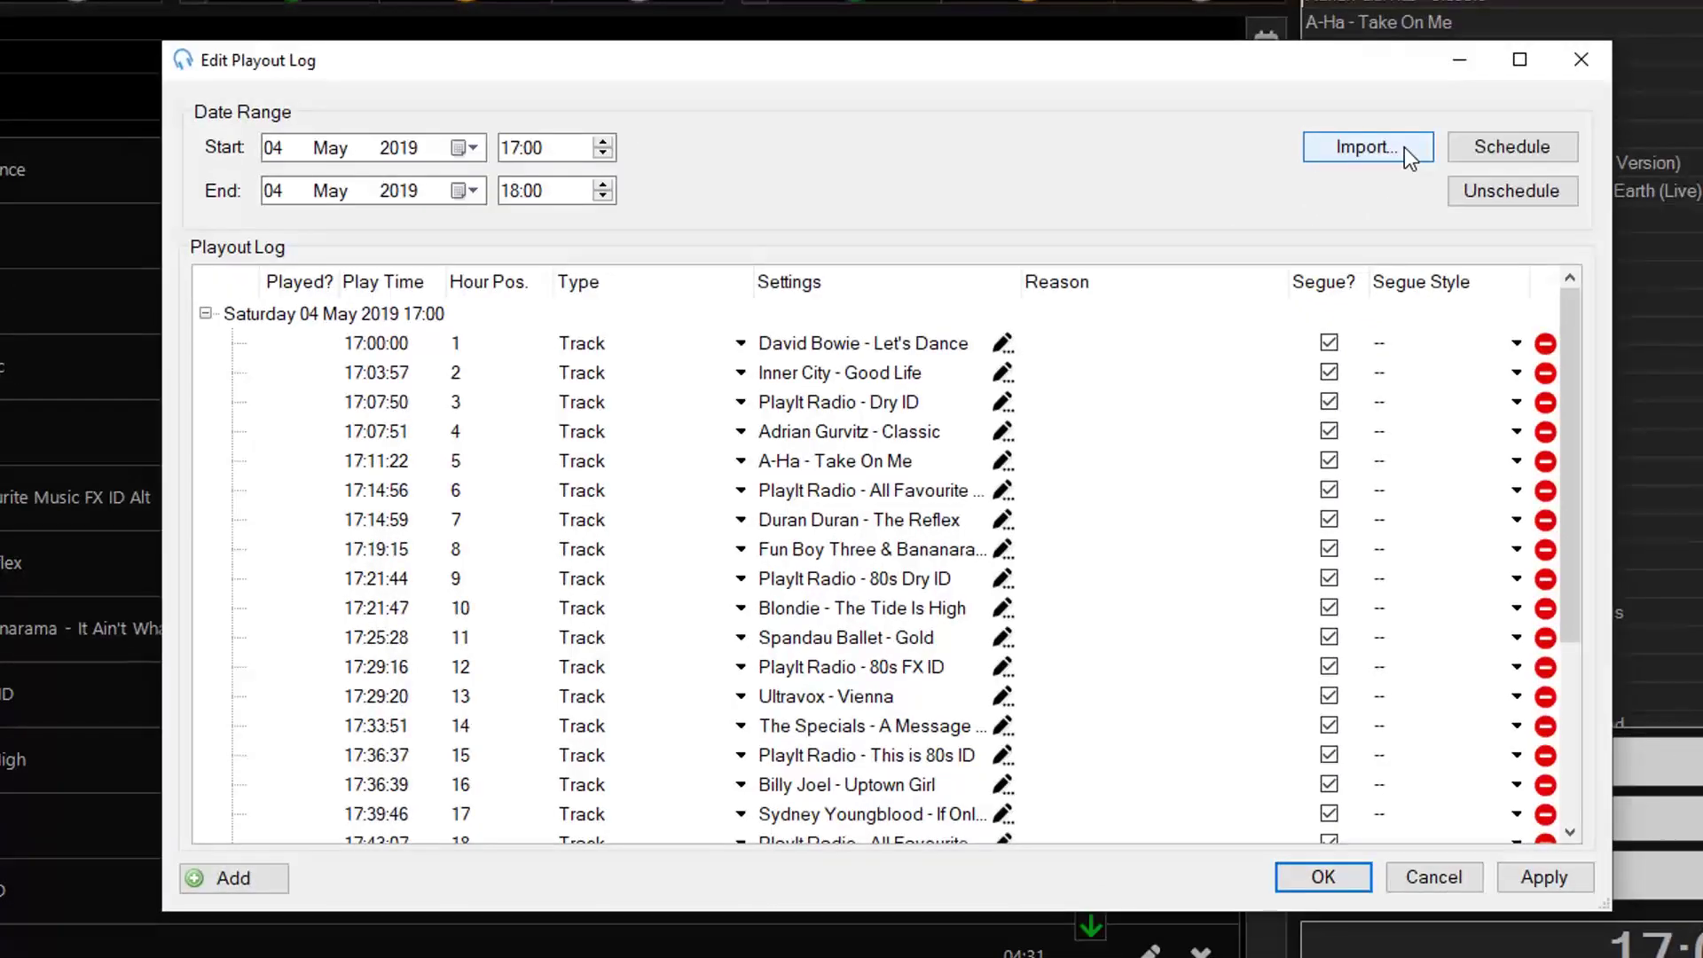
{"action": "left_click", "coordinate": [1403, 148]}
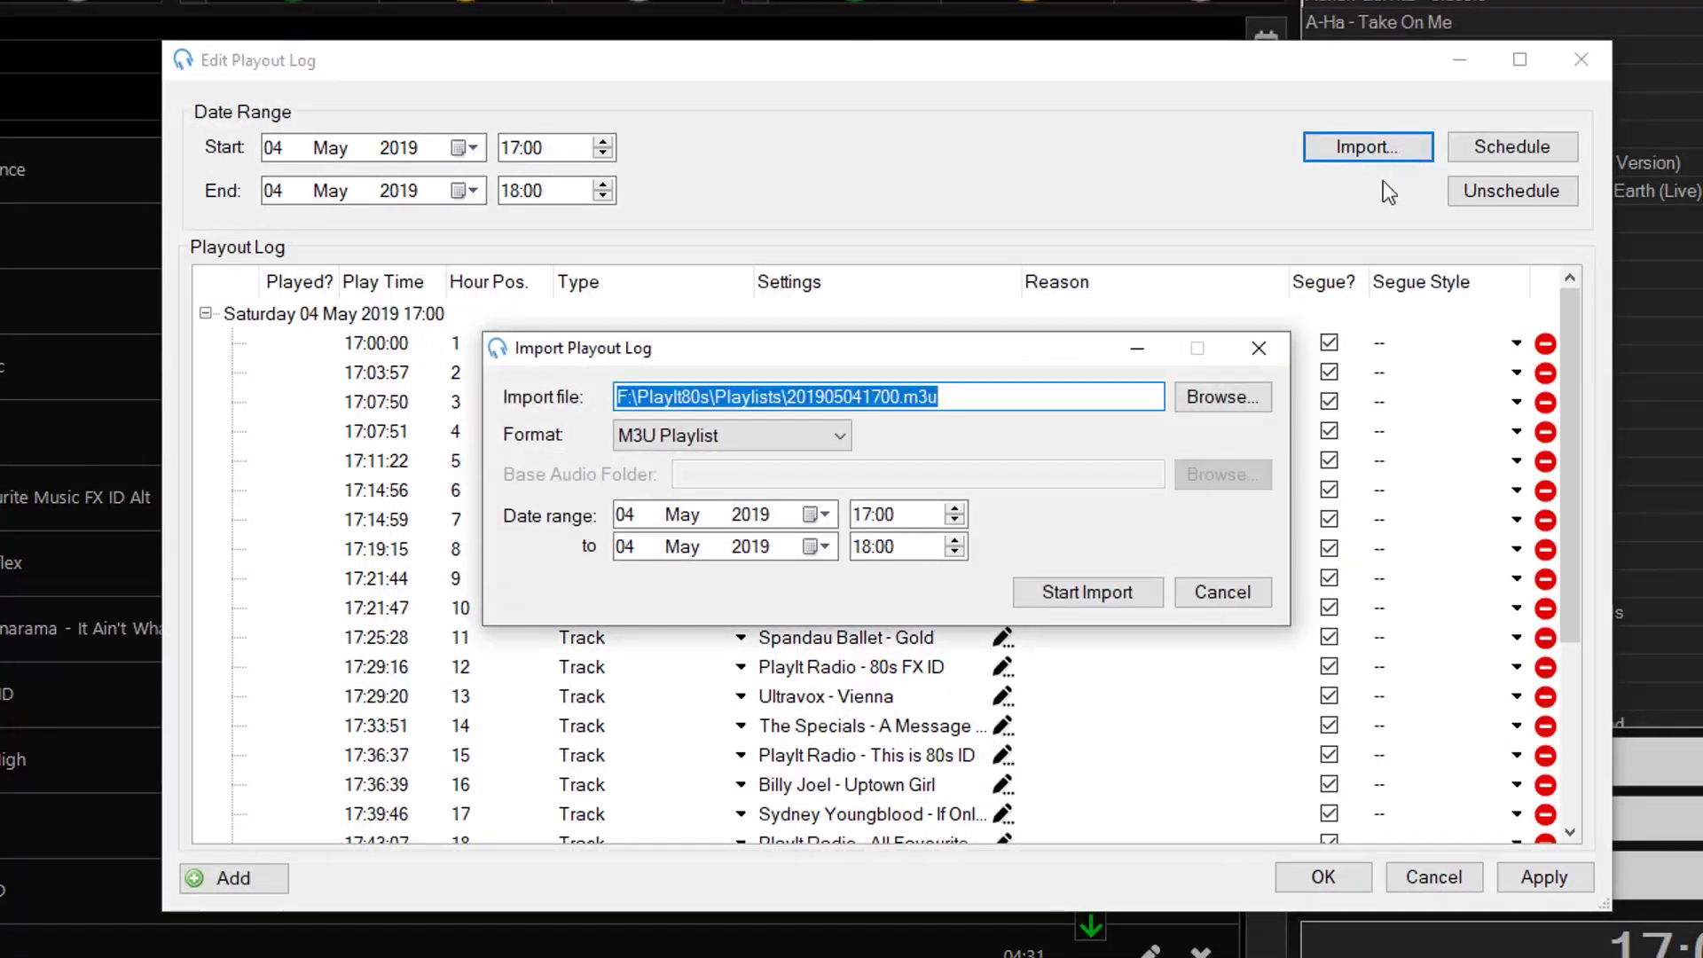
{"action": "left_click", "coordinate": [1260, 403]}
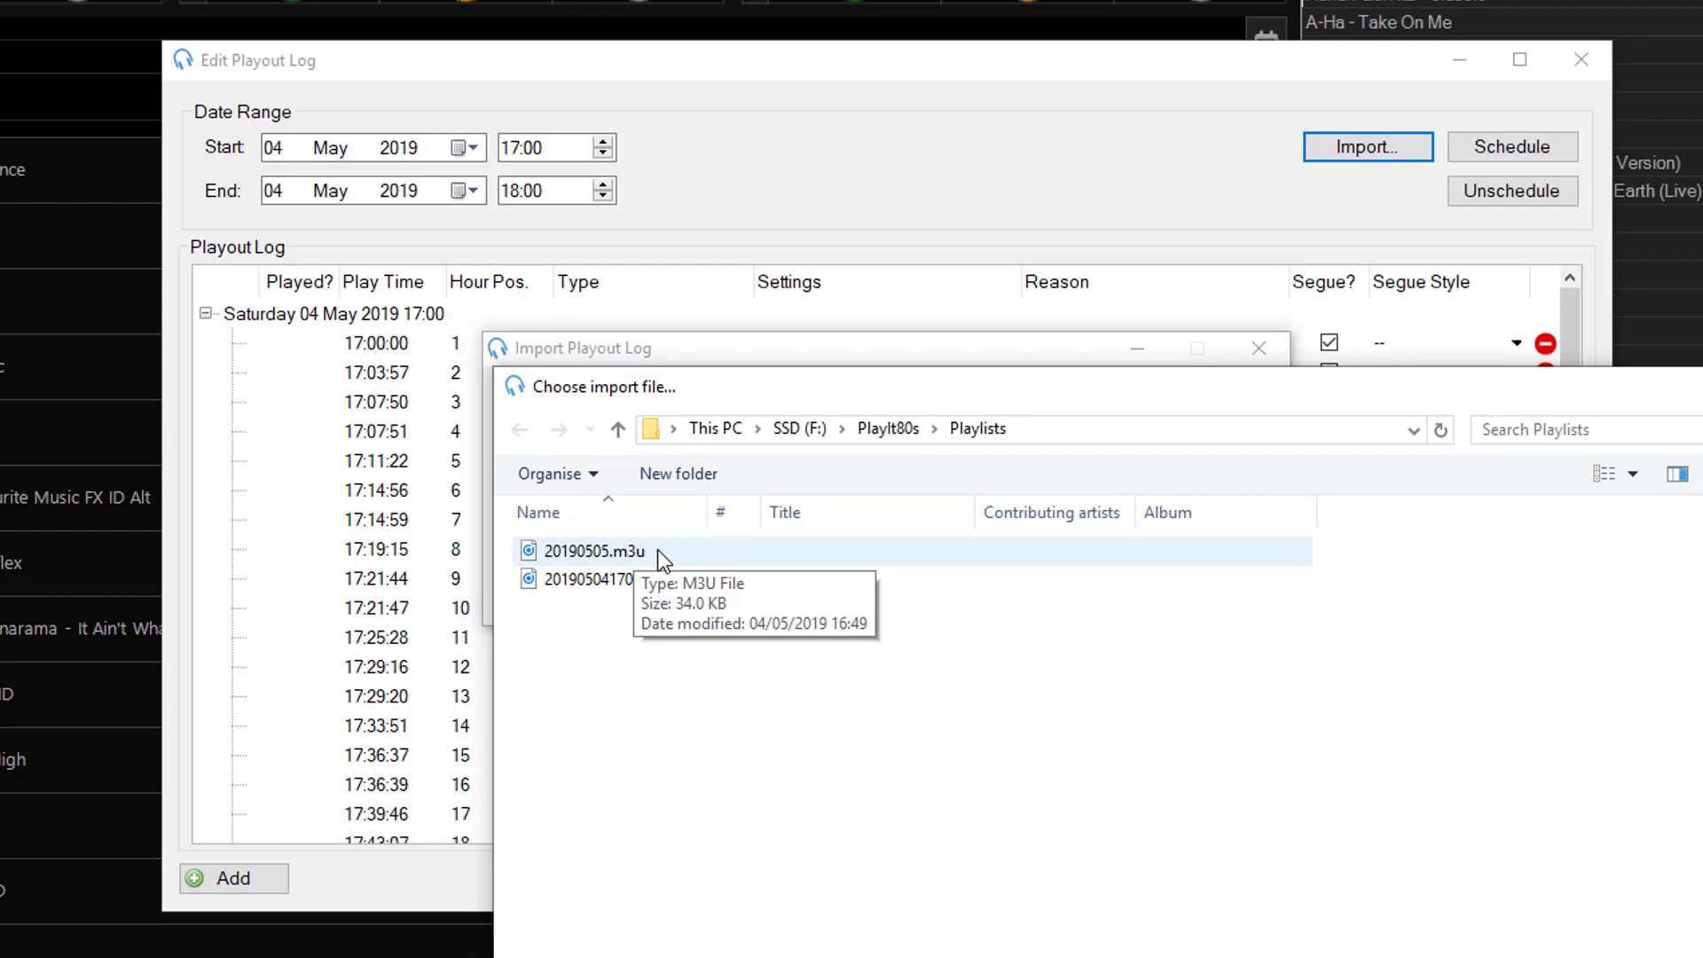
{"action": "double_click", "coordinate": [657, 551]}
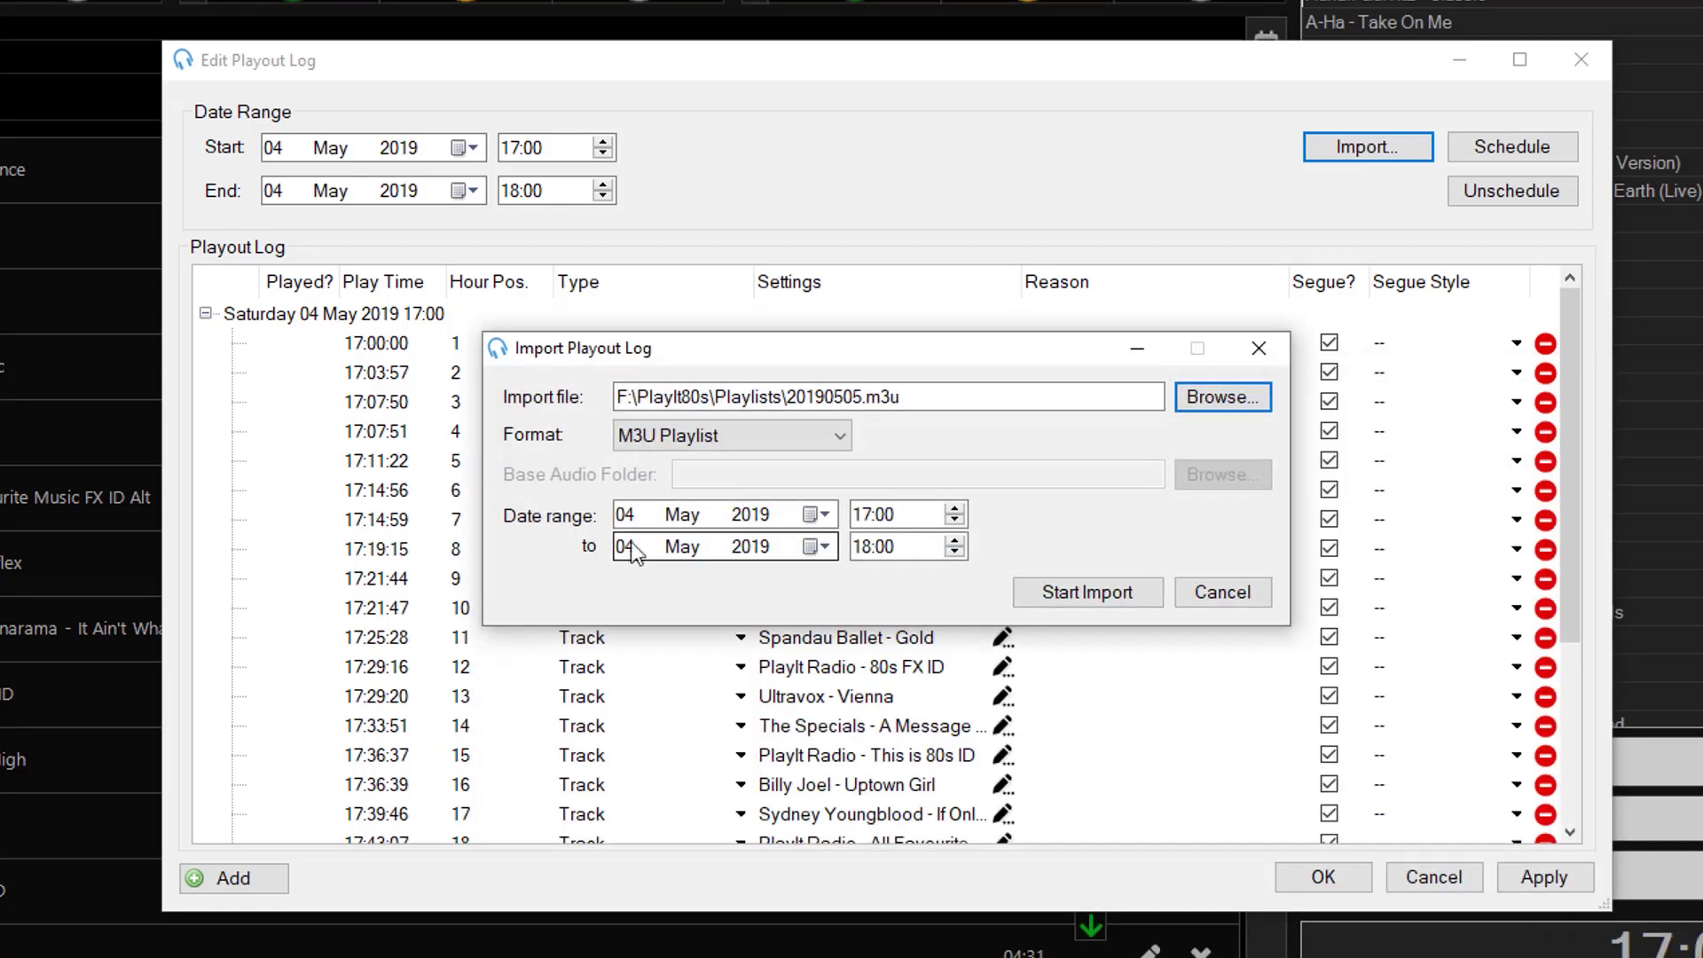
Set the import range to 05 May 2019 00:00 through 06 May 2019 00:00 and import
{"action": "left_click", "coordinate": [626, 522]}
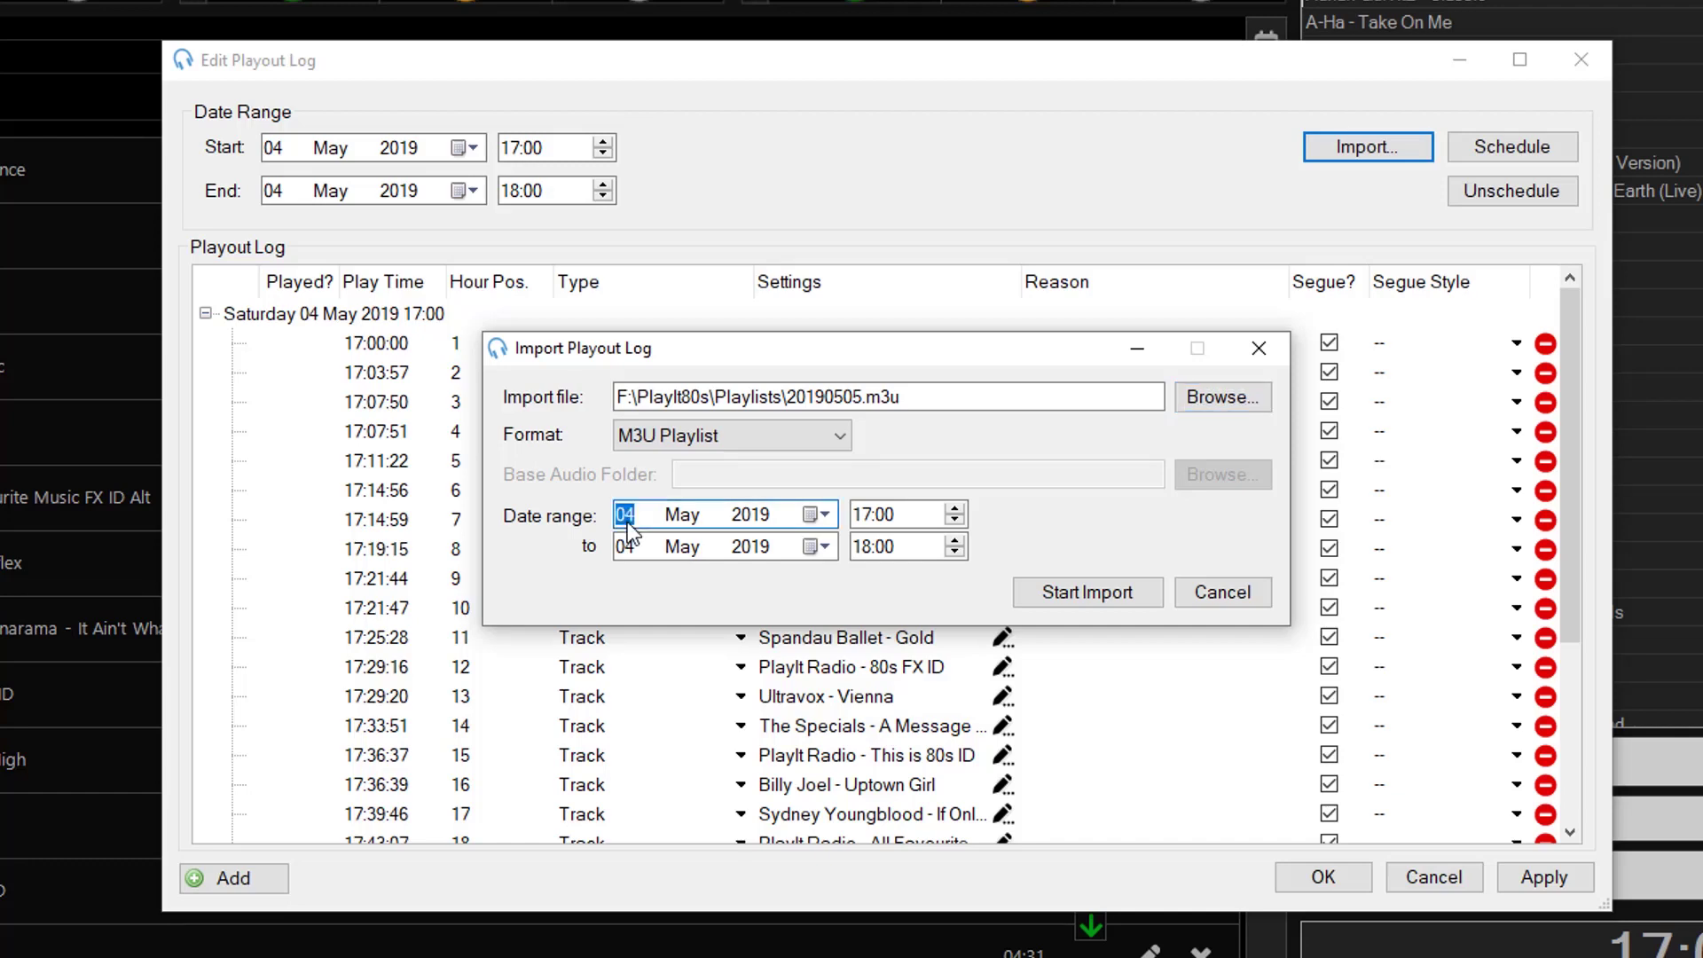
{"action": "left_click", "coordinate": [864, 517]}
{"action": "type", "text": "00"}
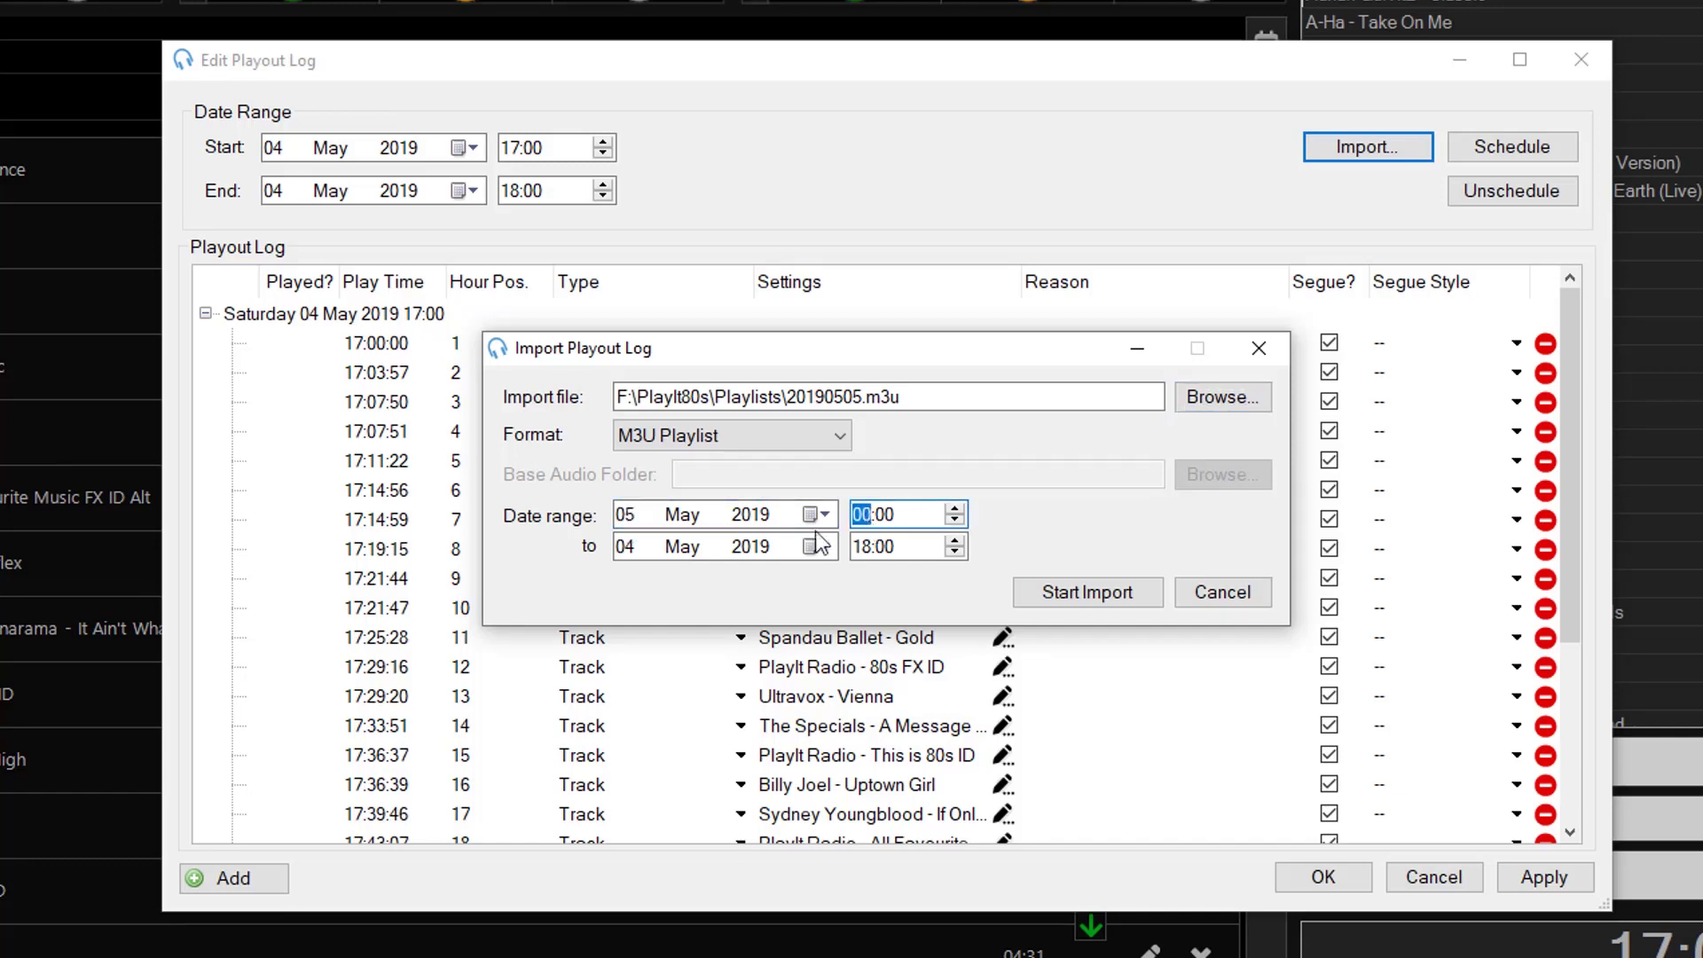
{"action": "left_click", "coordinate": [634, 552]}
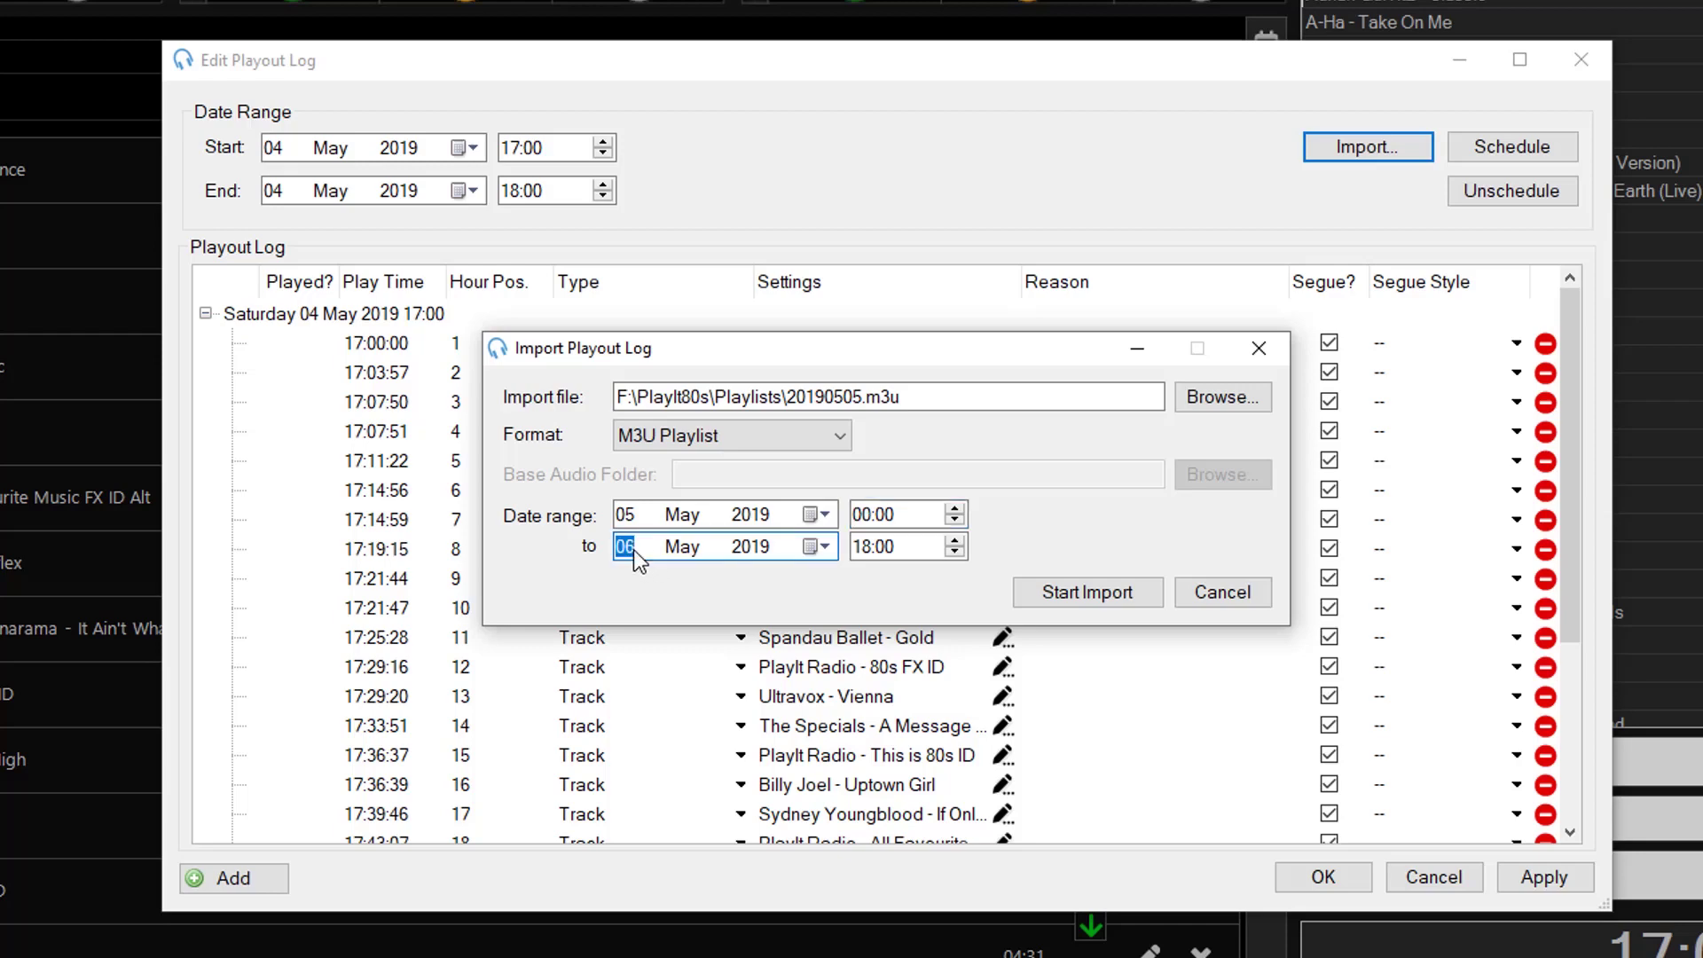
{"action": "left_click", "coordinate": [865, 547]}
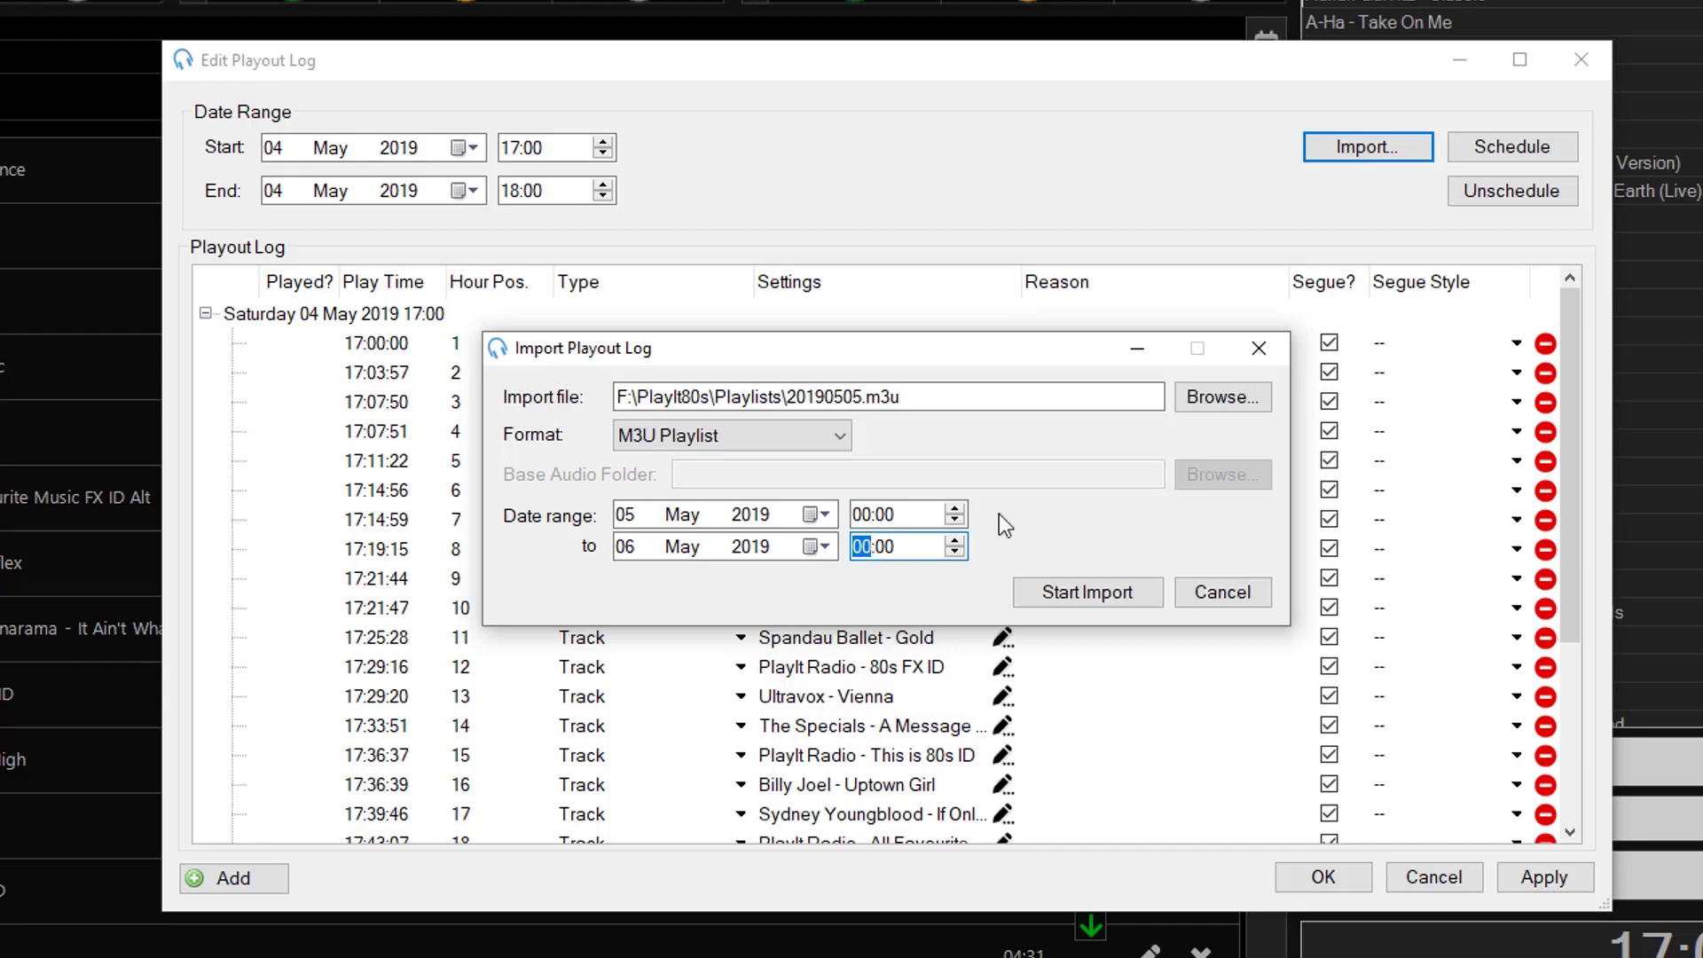
{"action": "left_click", "coordinate": [1134, 590]}
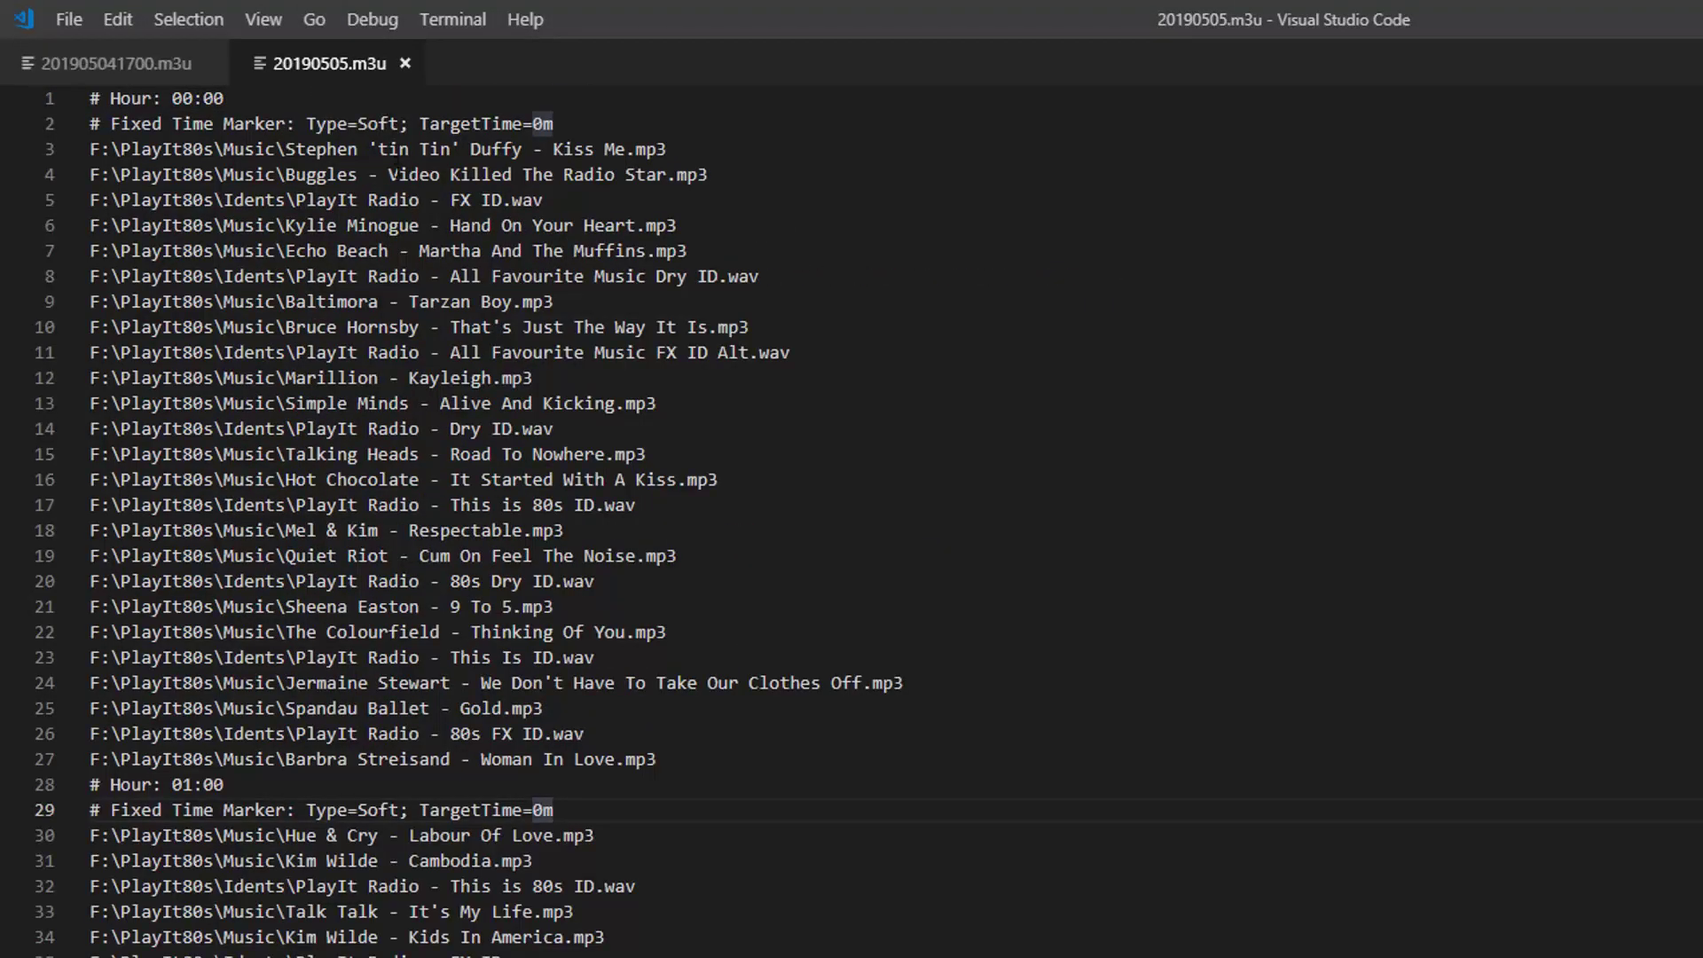
{"action": "left_click", "coordinate": [577, 124]}
{"action": "left_click", "coordinate": [700, 154]}
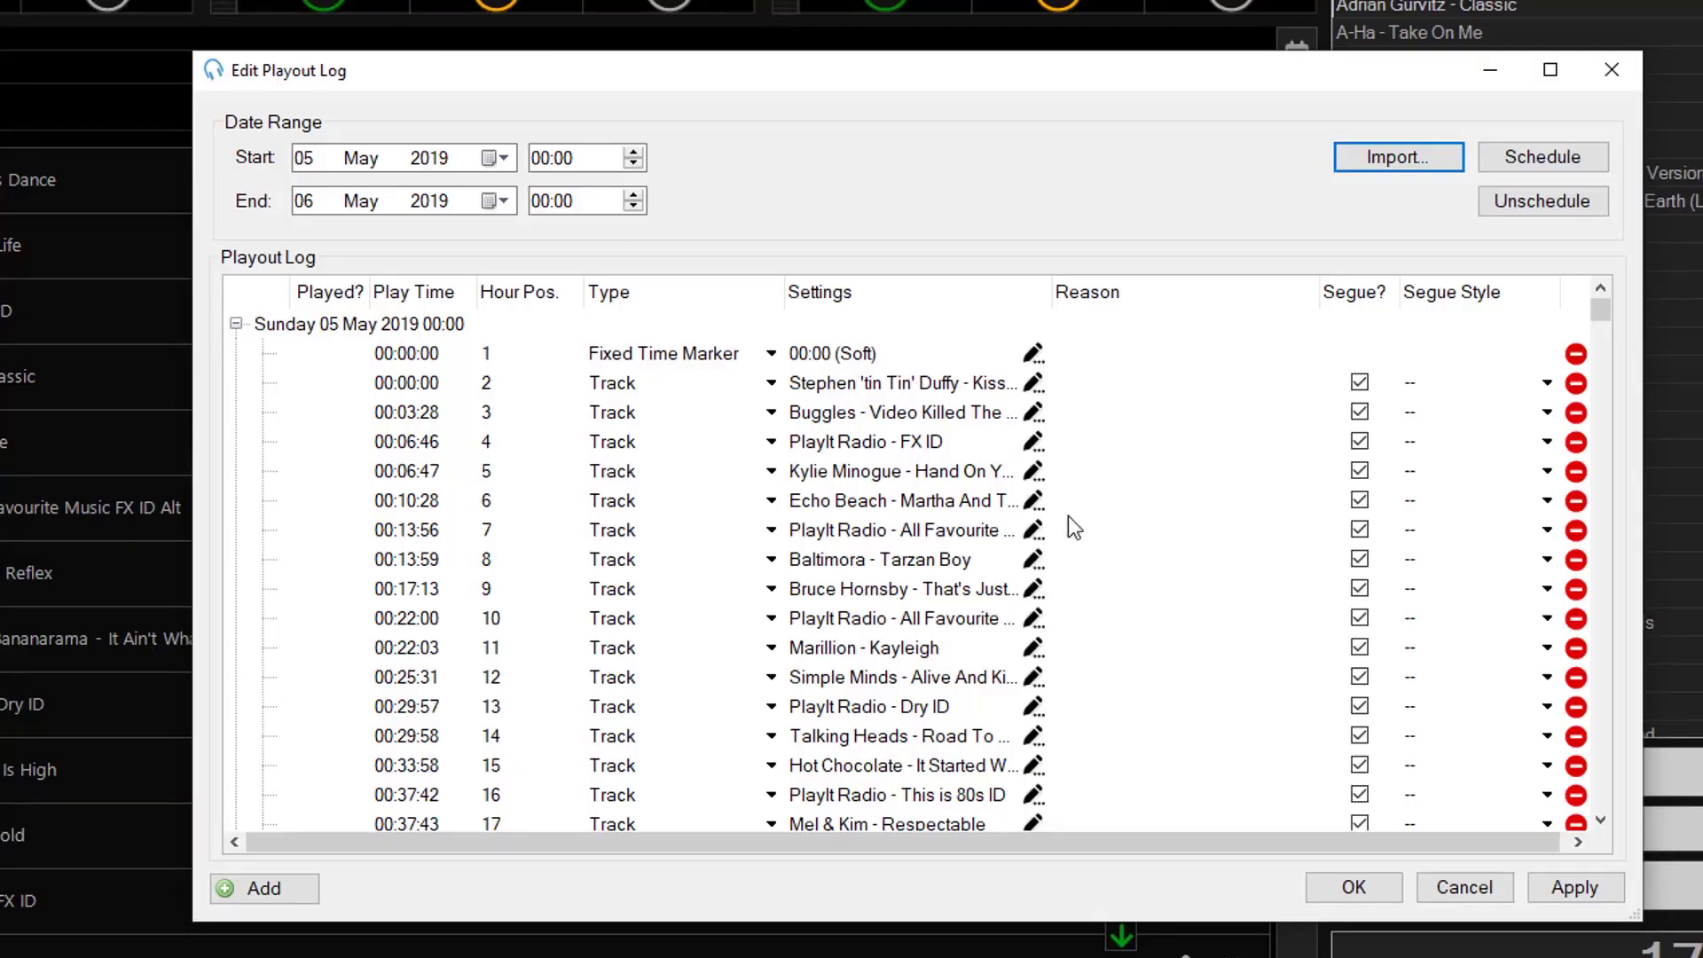
Save the imported 5 May log and scroll to the 05 May 2019 00:00 hour
{"action": "left_click", "coordinate": [1345, 869]}
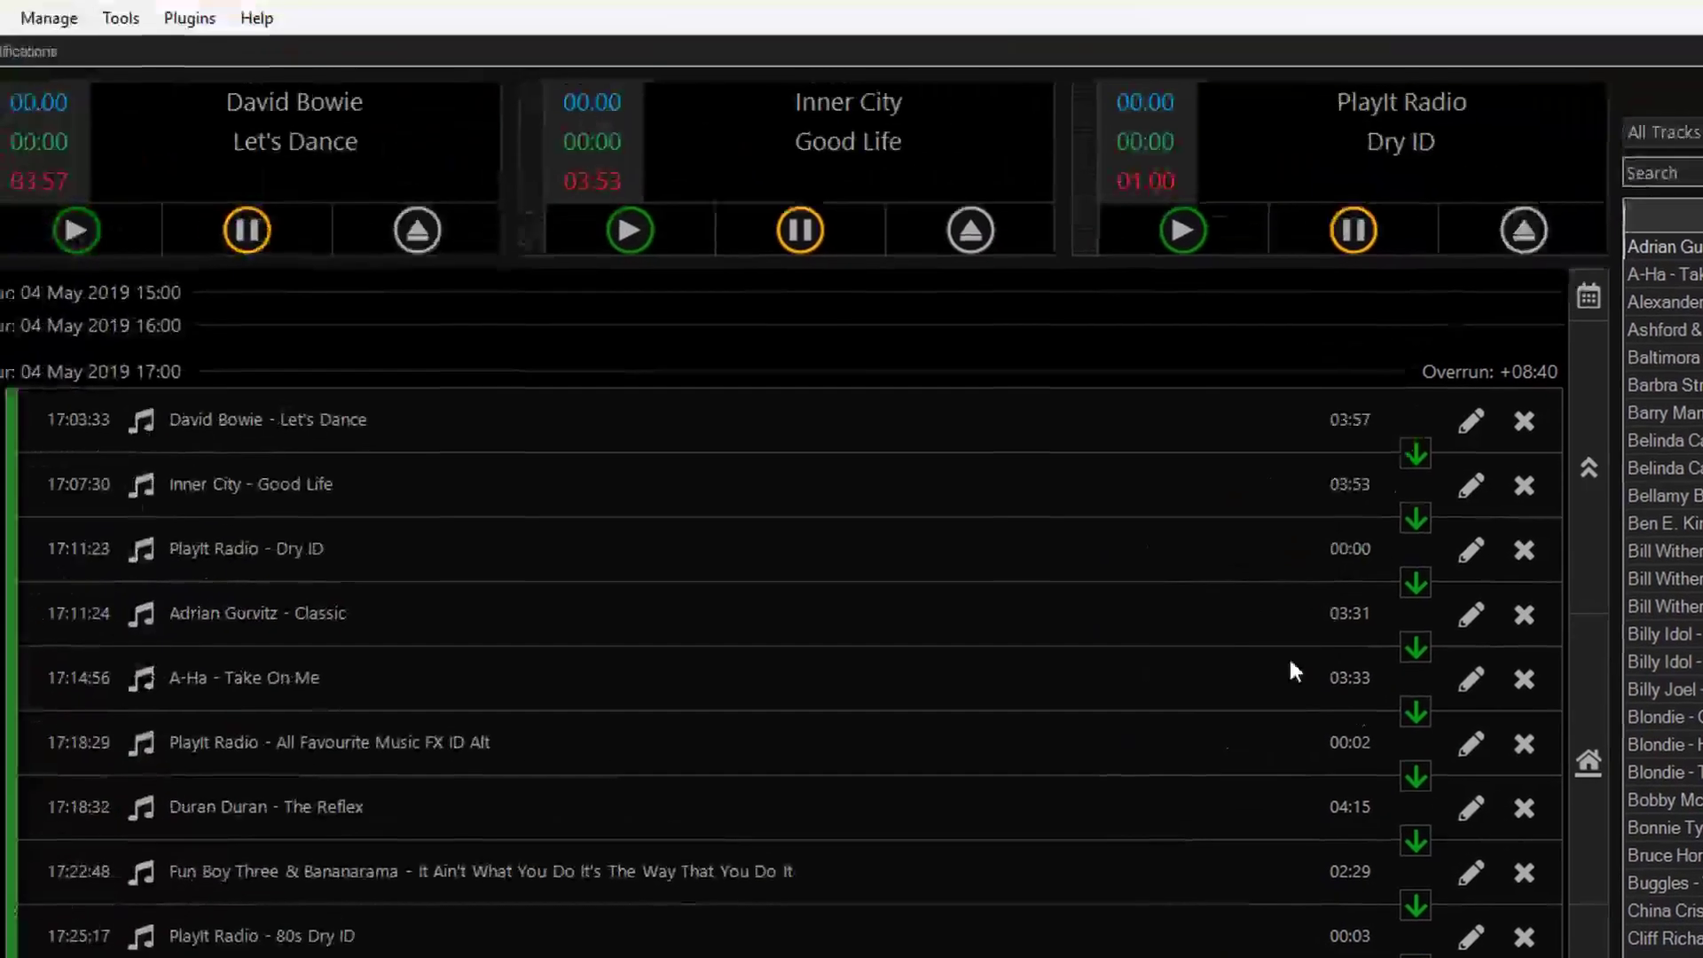
{"action": "scroll", "coordinate": [1072, 604], "scroll_direction": "down", "scroll_amount": 15}
{"action": "scroll", "coordinate": [1072, 603], "scroll_direction": "up", "scroll_amount": 6}
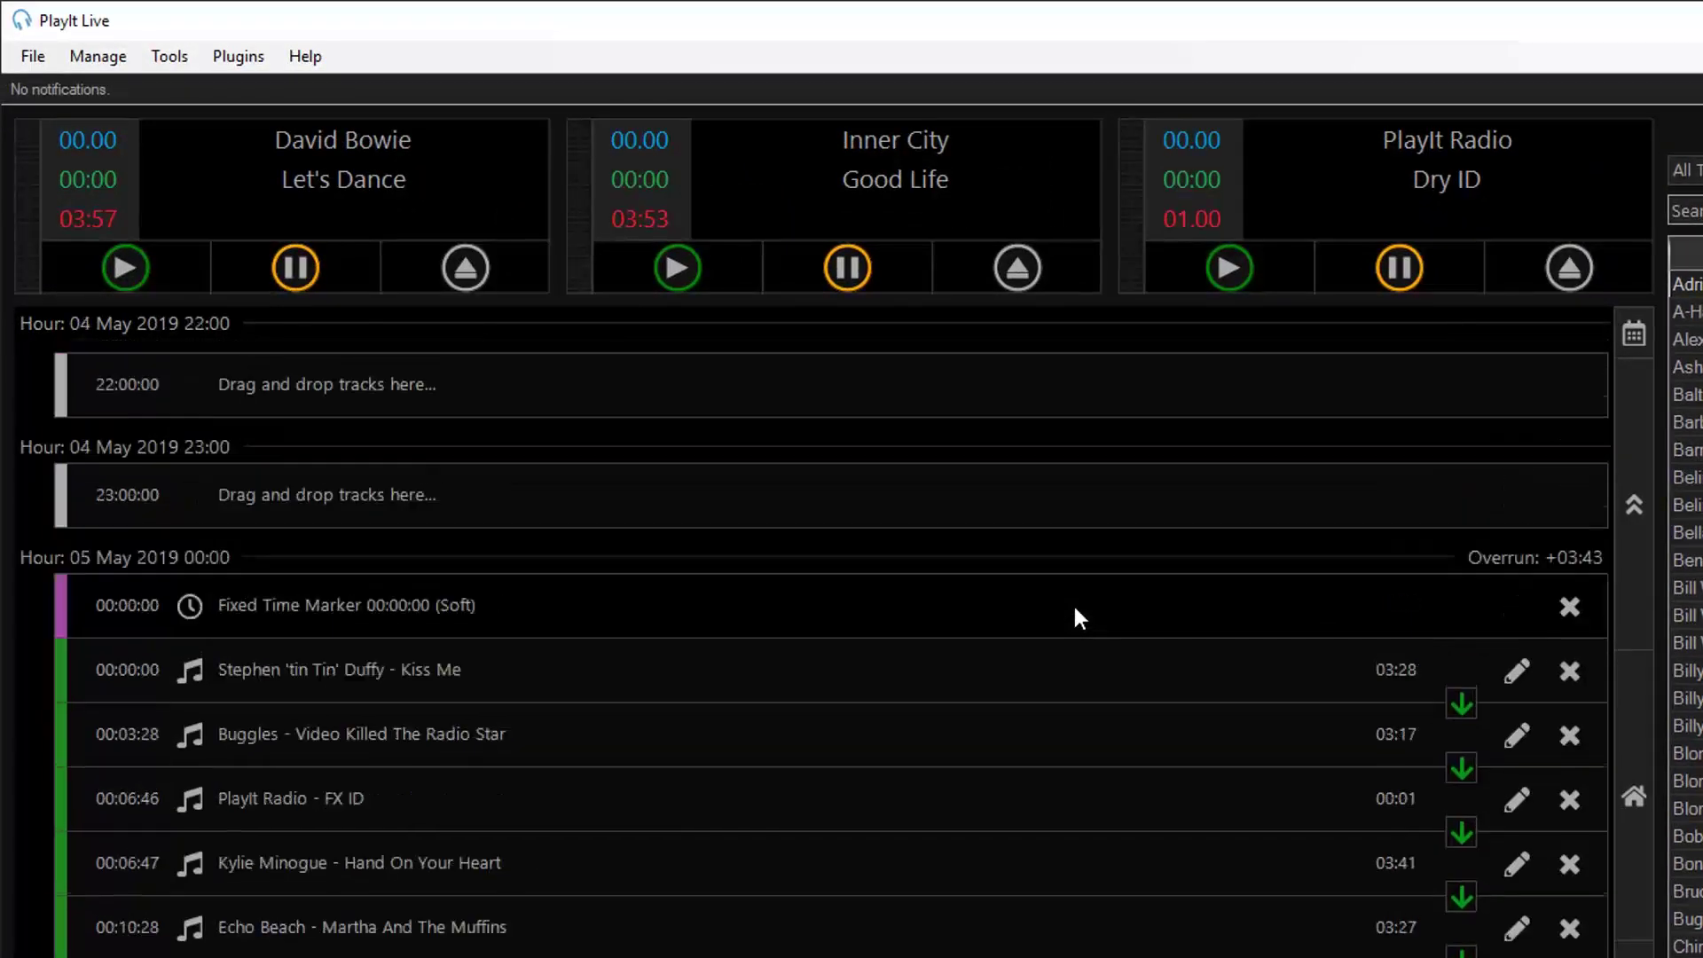
{"action": "scroll", "coordinate": [802, 647], "scroll_direction": "down", "scroll_amount": 1}
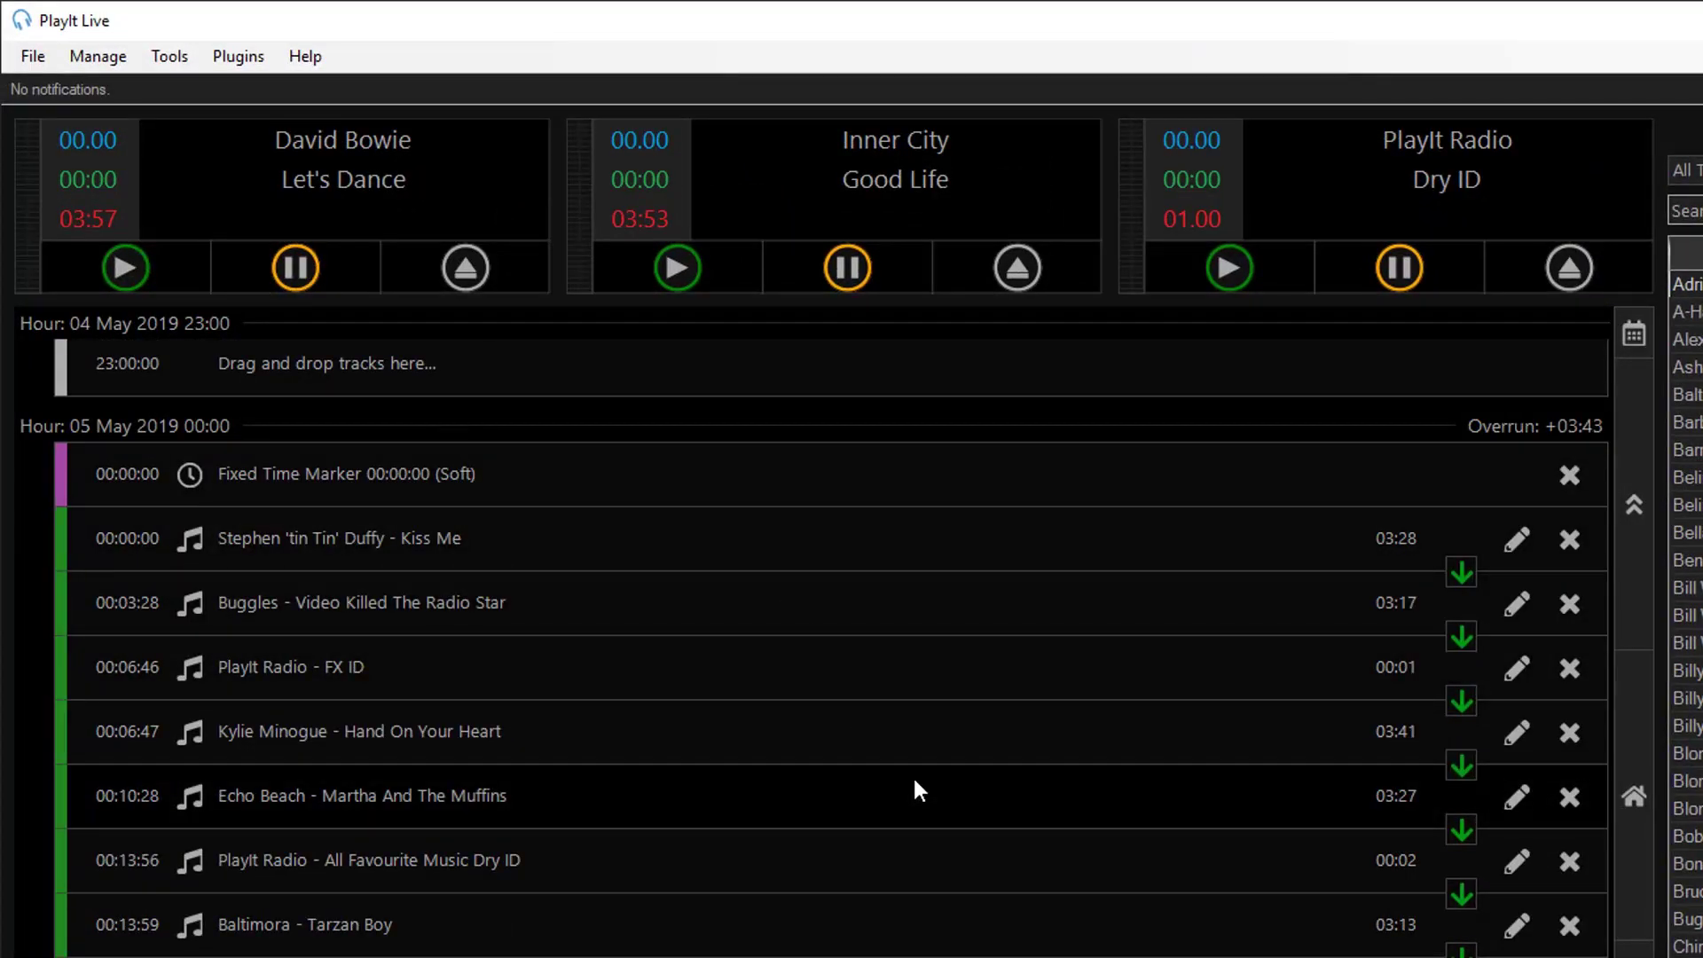